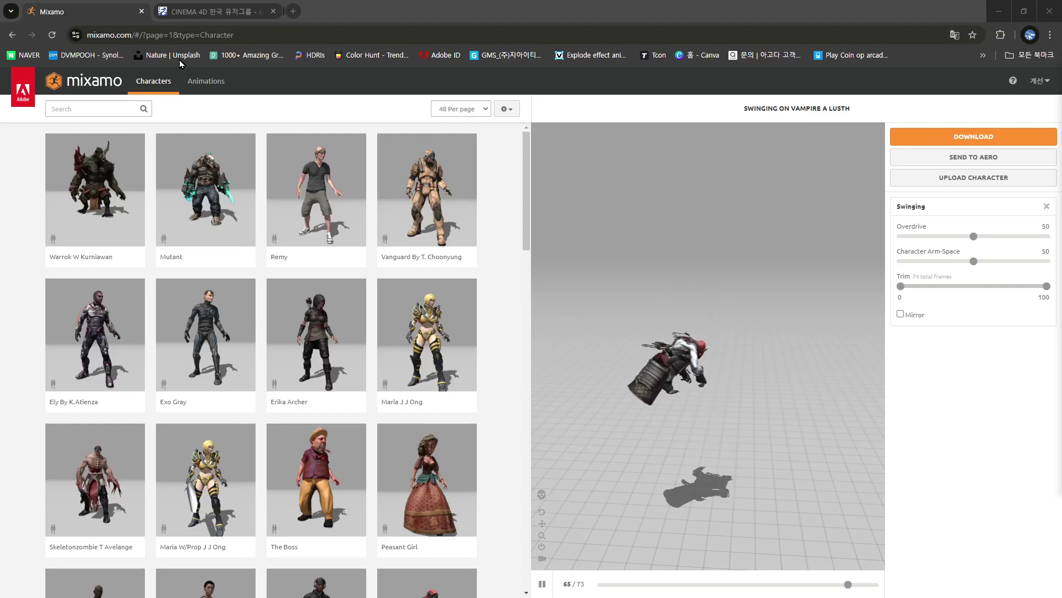
- Switch Mixamo from the character list to the Animations library
click(111, 22)
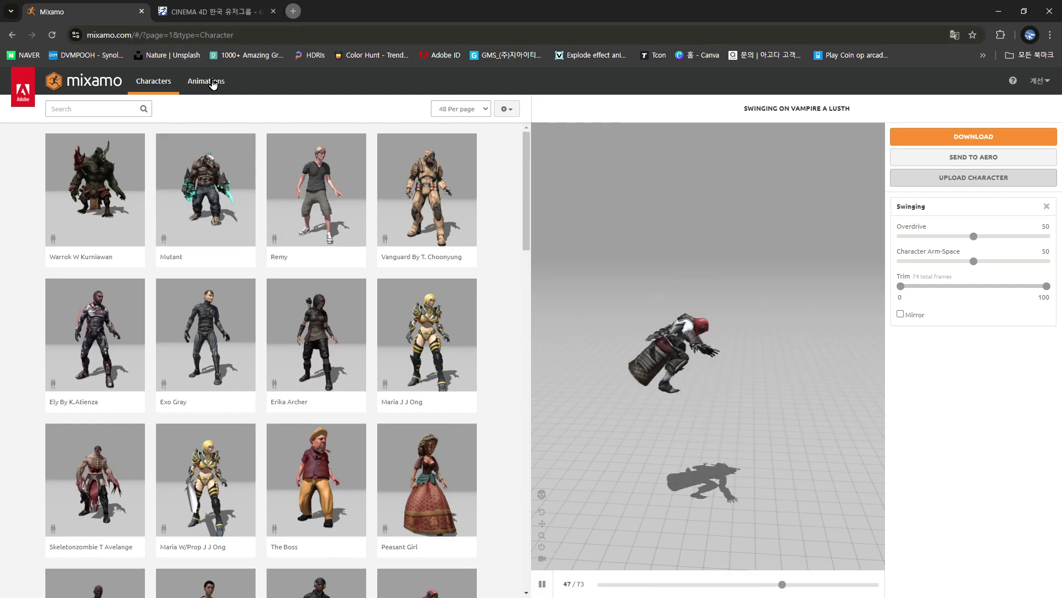
click(189, 82)
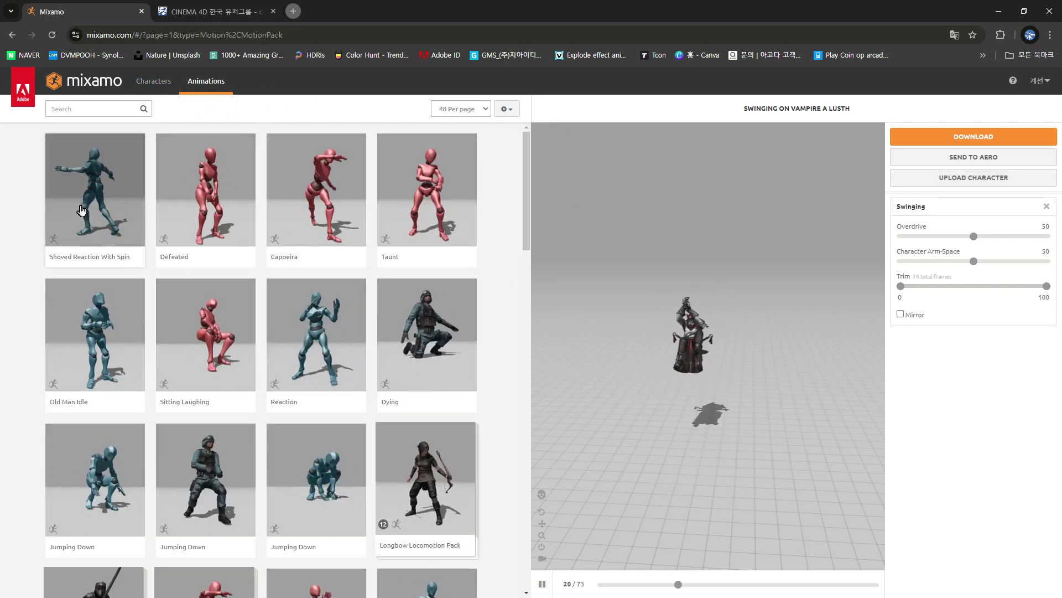
- Preview Shoved Reaction With Spin and filter the animation genre to Combat
click(94, 194)
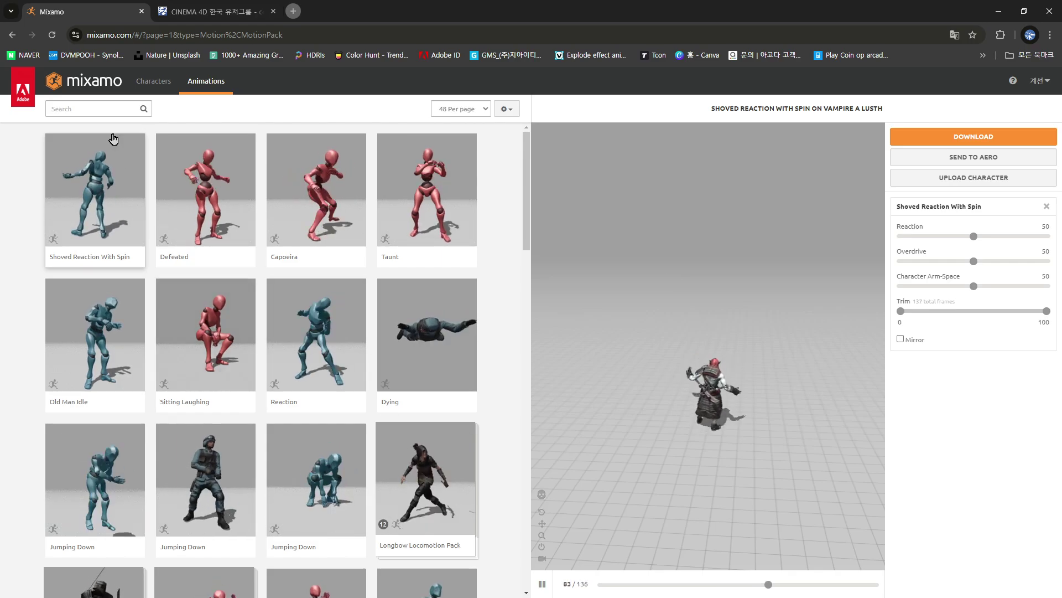
click(109, 108)
click(121, 5)
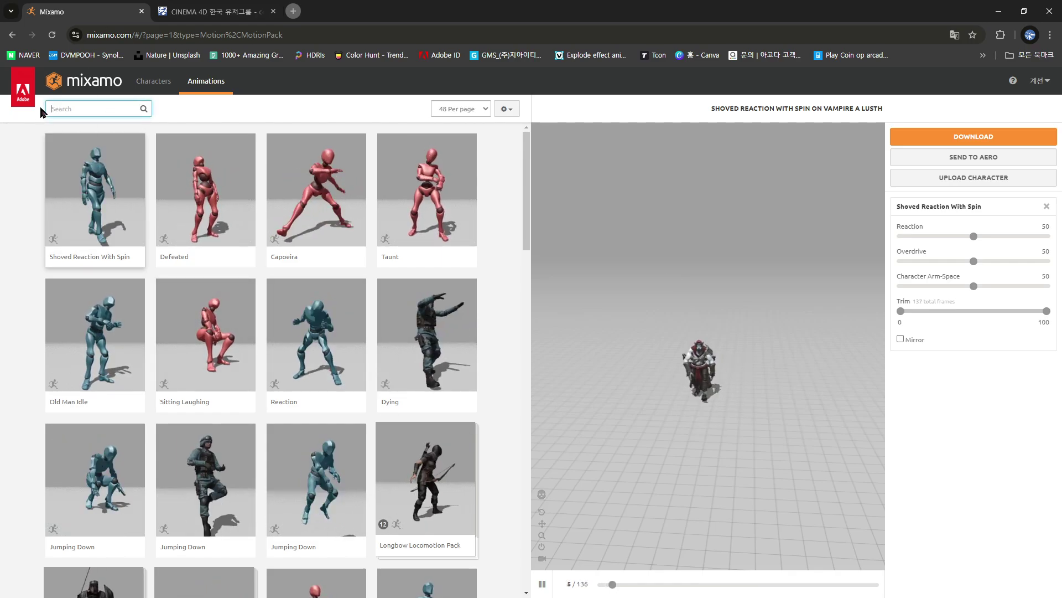
click(78, 107)
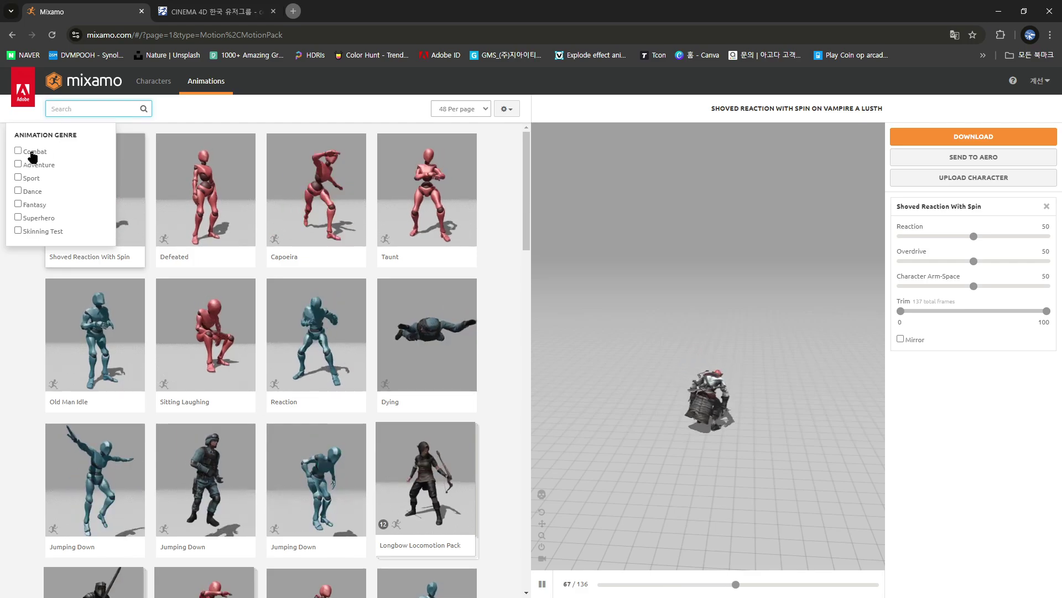
click(22, 153)
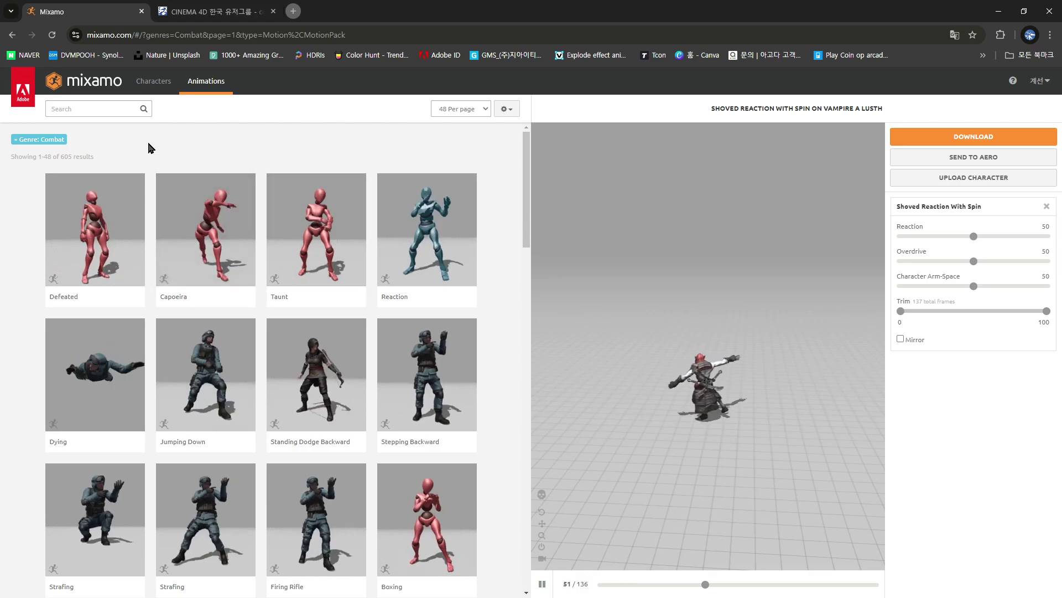
- Search the animation library for 'sword'
click(105, 109)
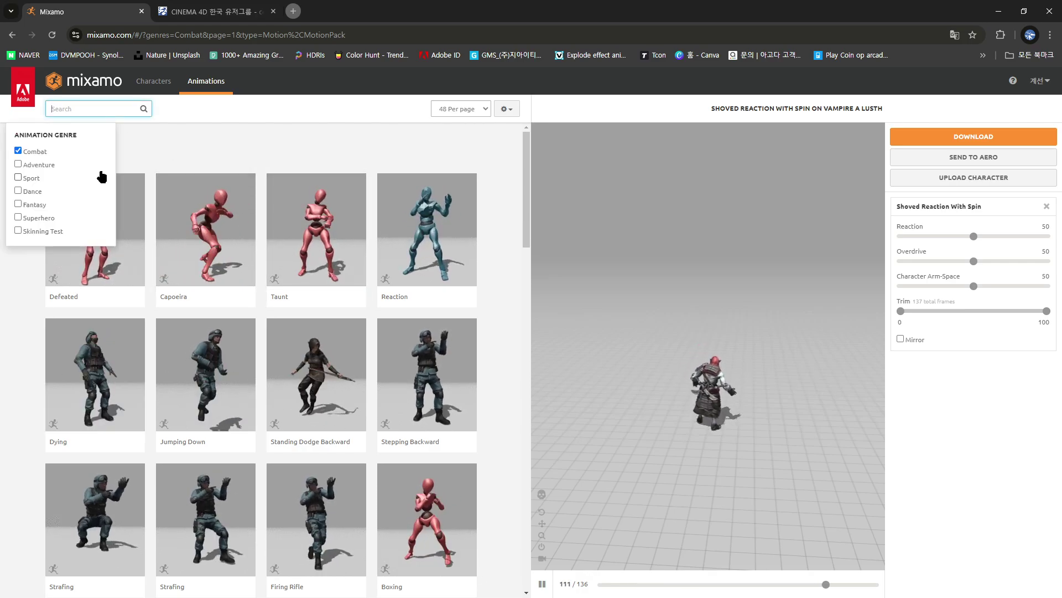
key(Return)
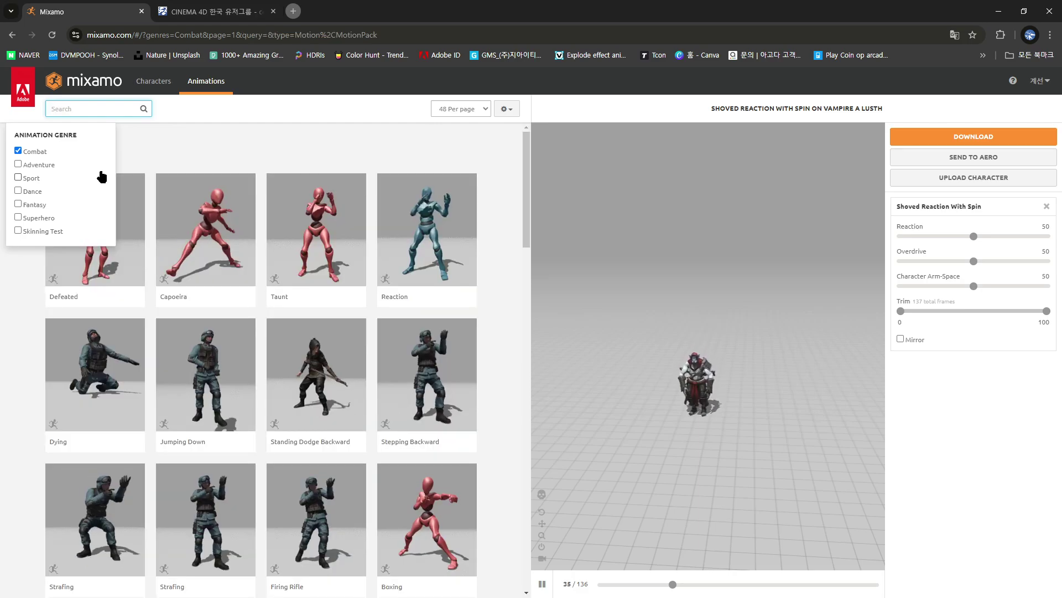
text(sword)
key(Return)
- Go back to Mixamo's Characters tab, clear the 'sword' search, and switch to Maya
click(275, 133)
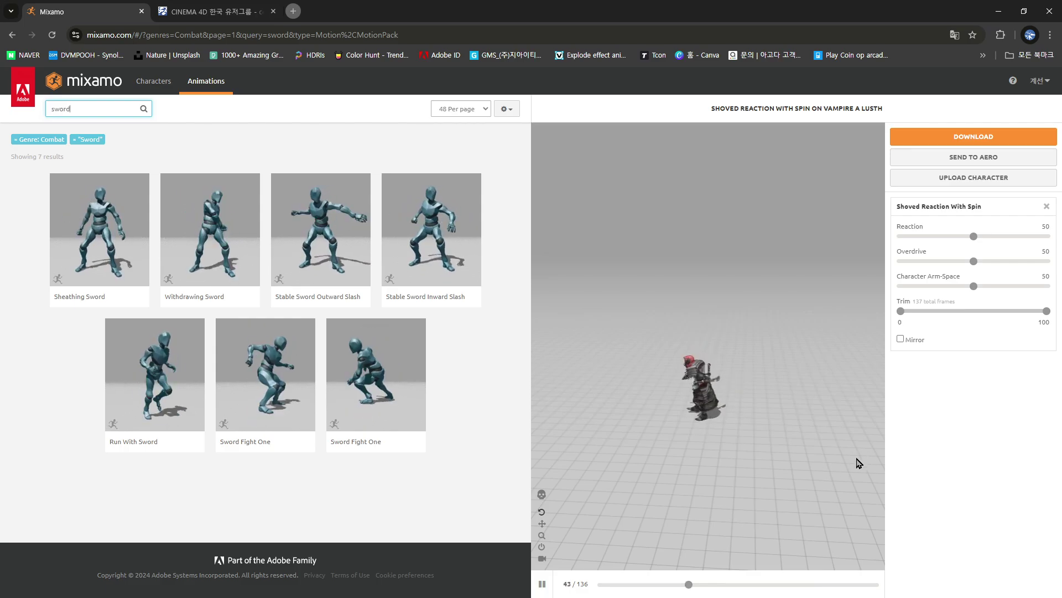
click(154, 83)
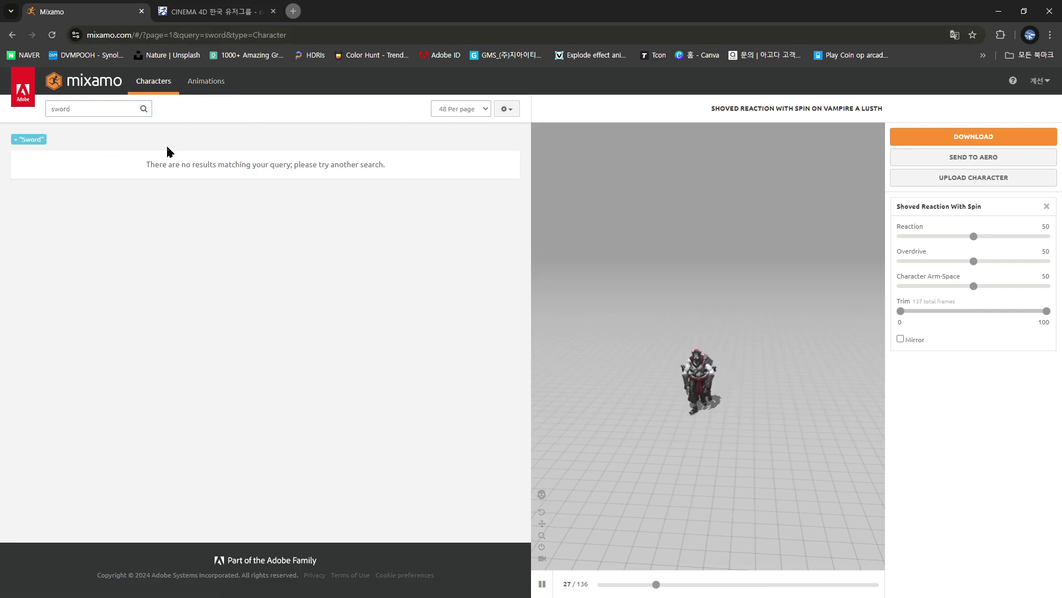
click(35, 109)
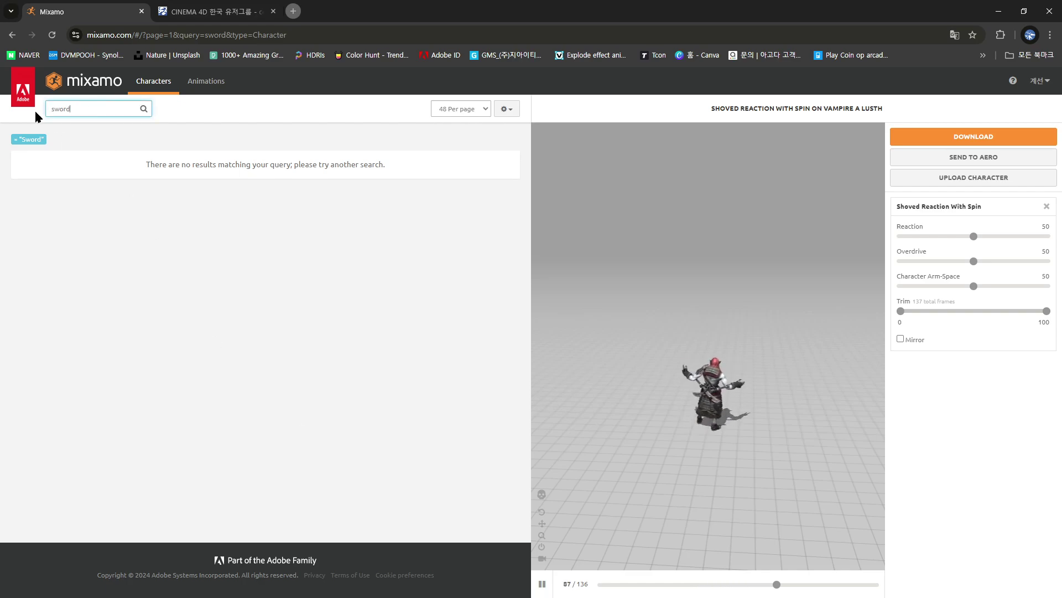
key(ctrl+a)
key(BackSpace)
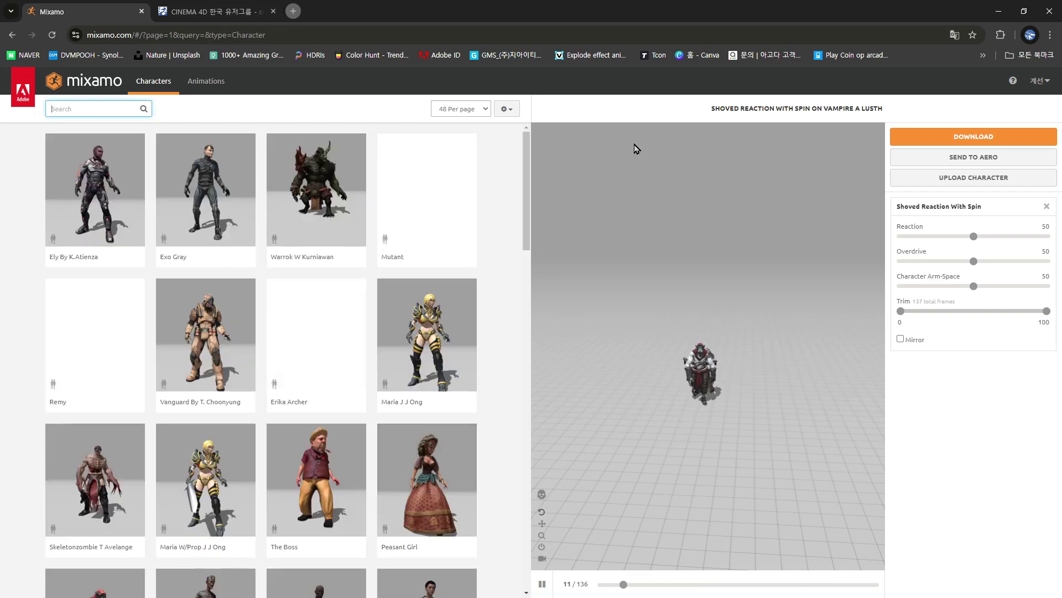
key(alt+Tab)
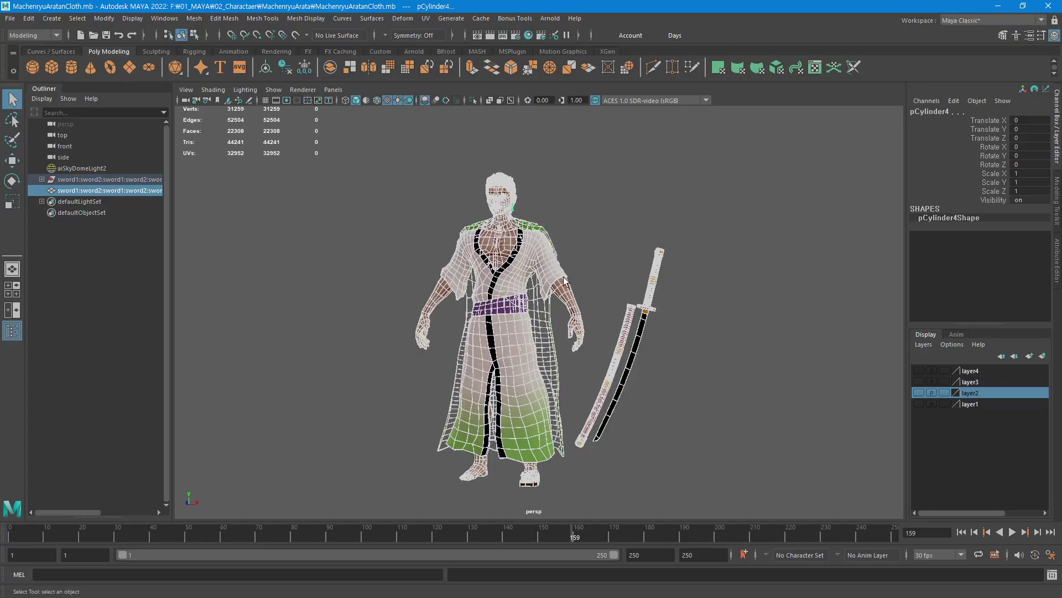
- Select the sword and move it right along X to Translate X 21.961
alt+drag(518, 358, 426, 162)
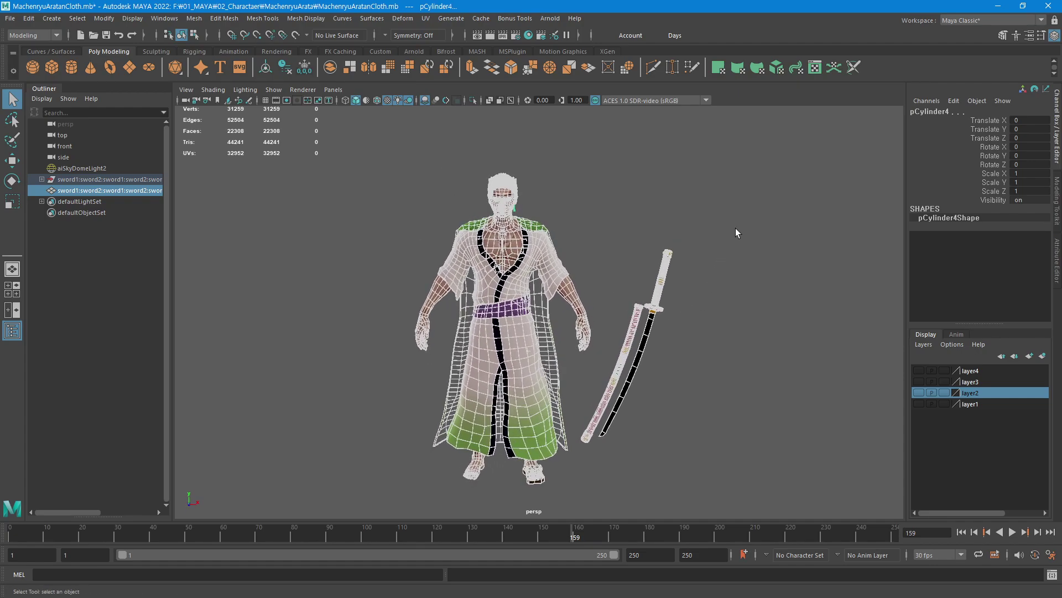
click(611, 436)
drag(381, 149, 571, 498)
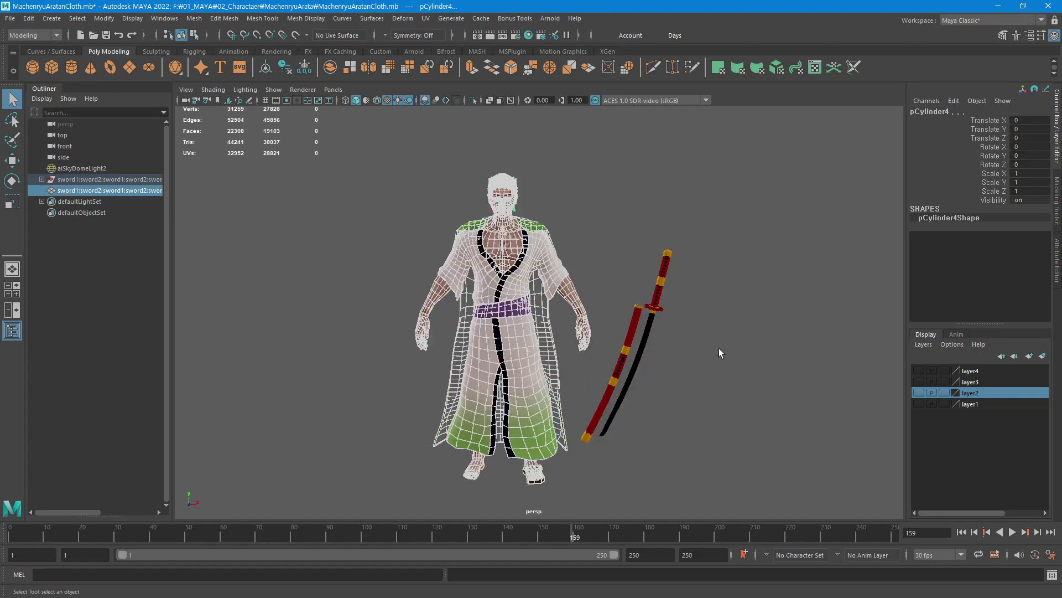
drag(733, 245, 630, 352)
key(w)
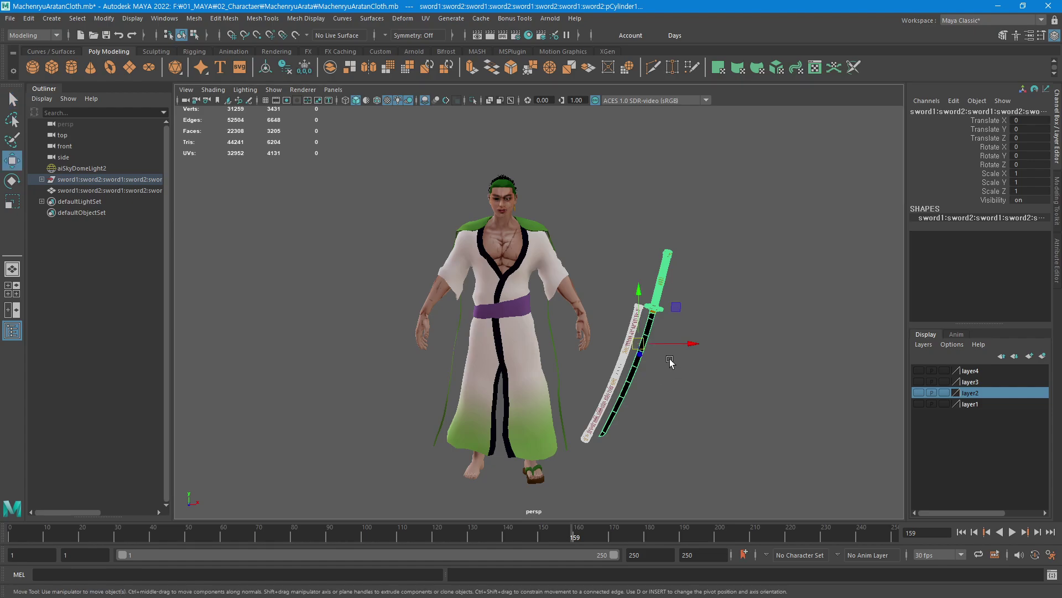
drag(648, 334, 797, 341)
- Pan the view to recentre the scene and box-select the character's cloth mesh
alt+middle_drag(652, 311, 699, 306)
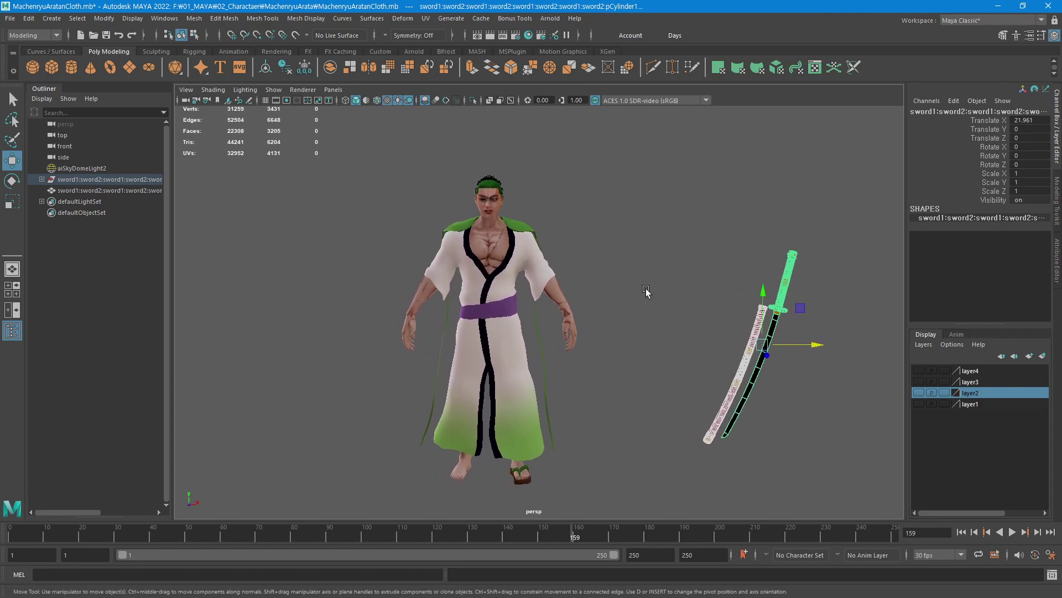
alt+middle_drag(602, 247, 665, 248)
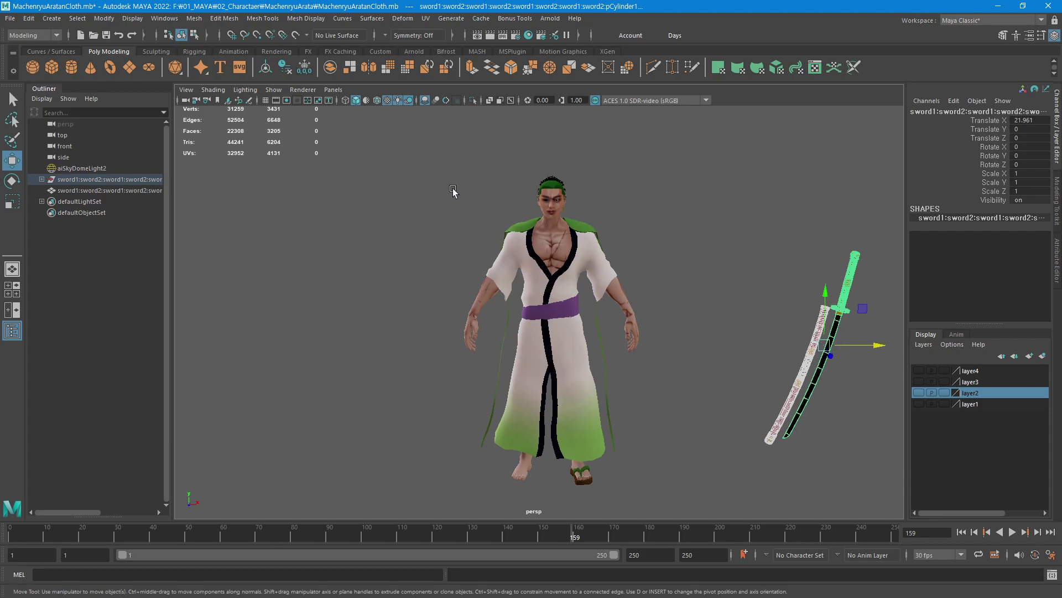
drag(462, 206, 634, 501)
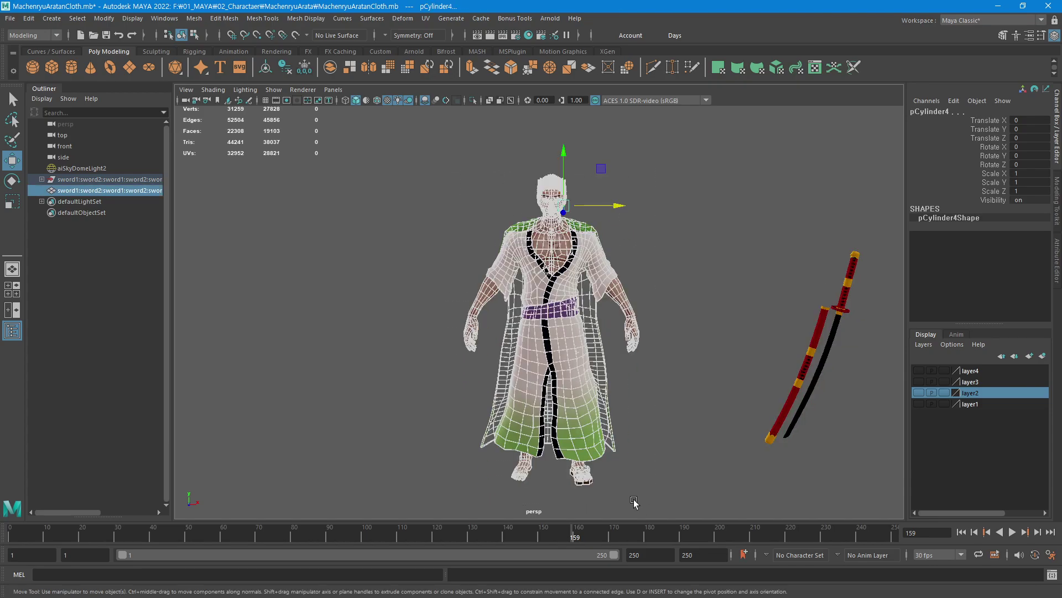
- Mirror a duplicate of the sandal onto the bare foot with Scale X -1
click(686, 443)
scroll(581, 417, up, 5)
click(718, 482)
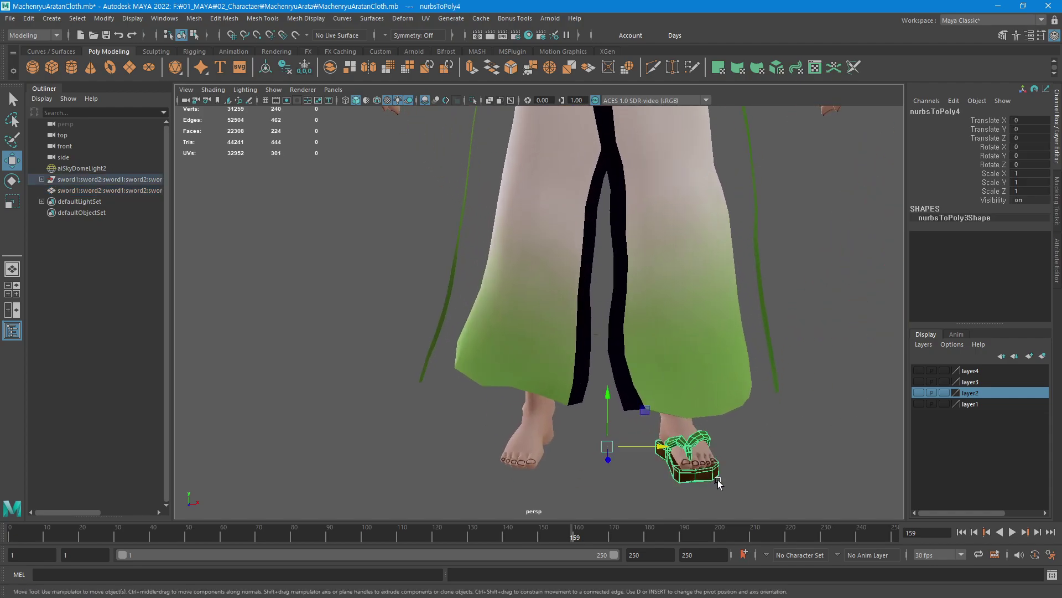
alt+middle_drag(718, 482, 699, 396)
scroll(684, 296, up, 4)
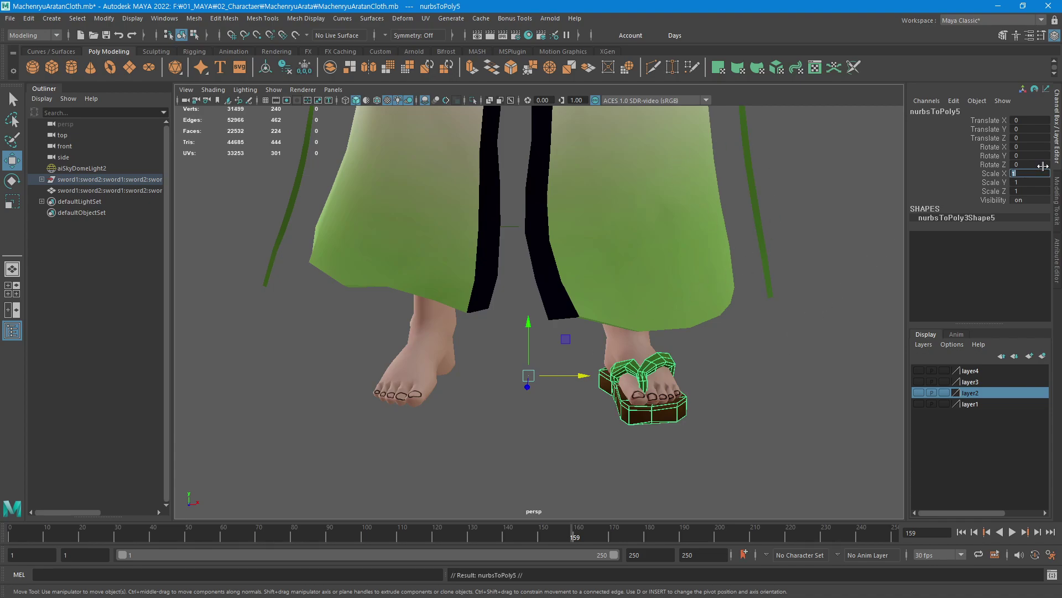
text(-1)
key(Return)
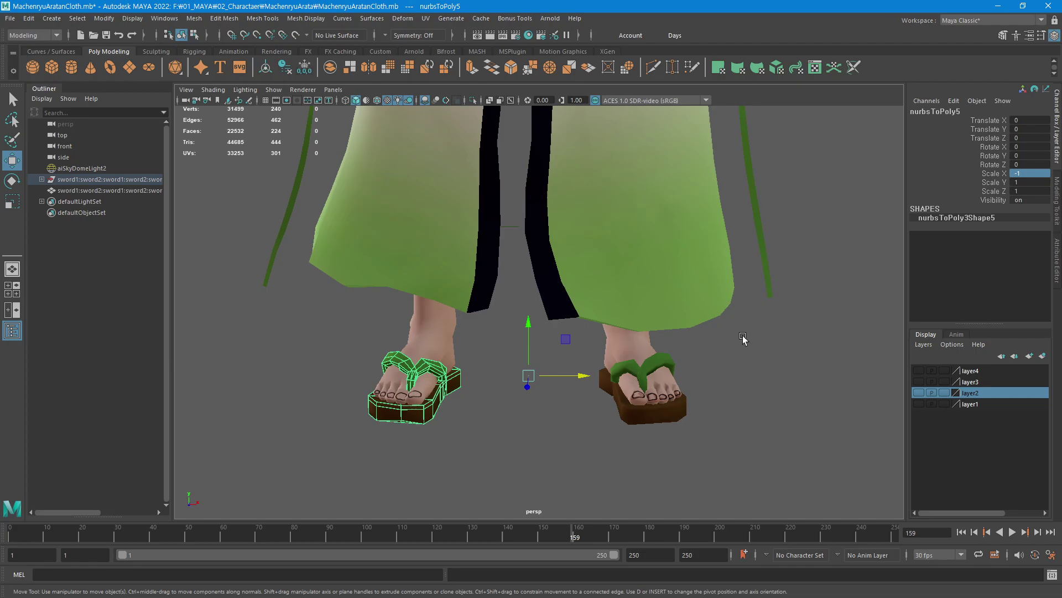
- Freeze the mirrored sandal's transforms so Scale X reads 1
click(538, 354)
click(448, 392)
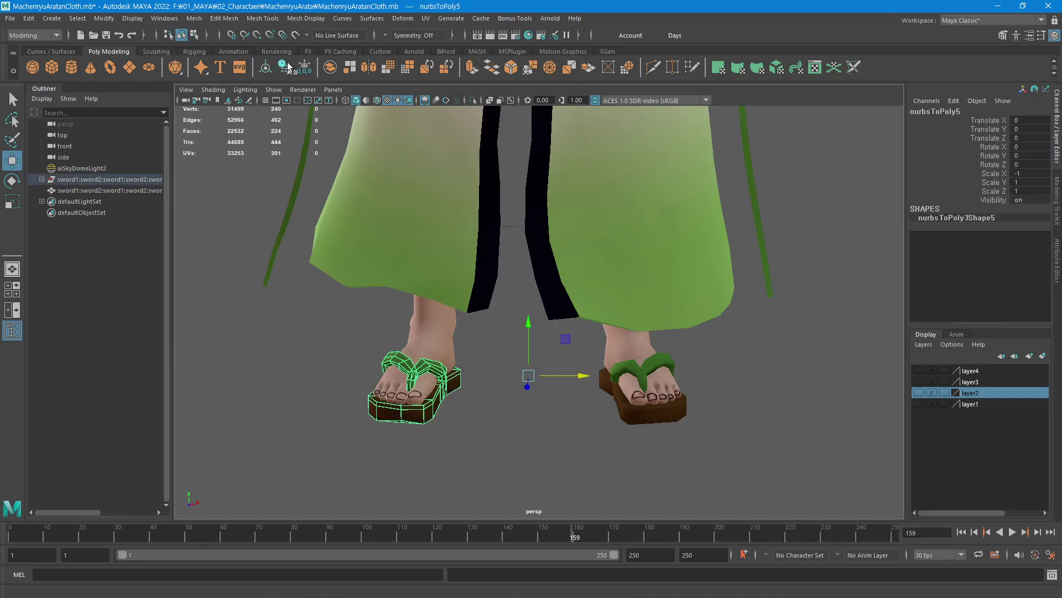
click(310, 72)
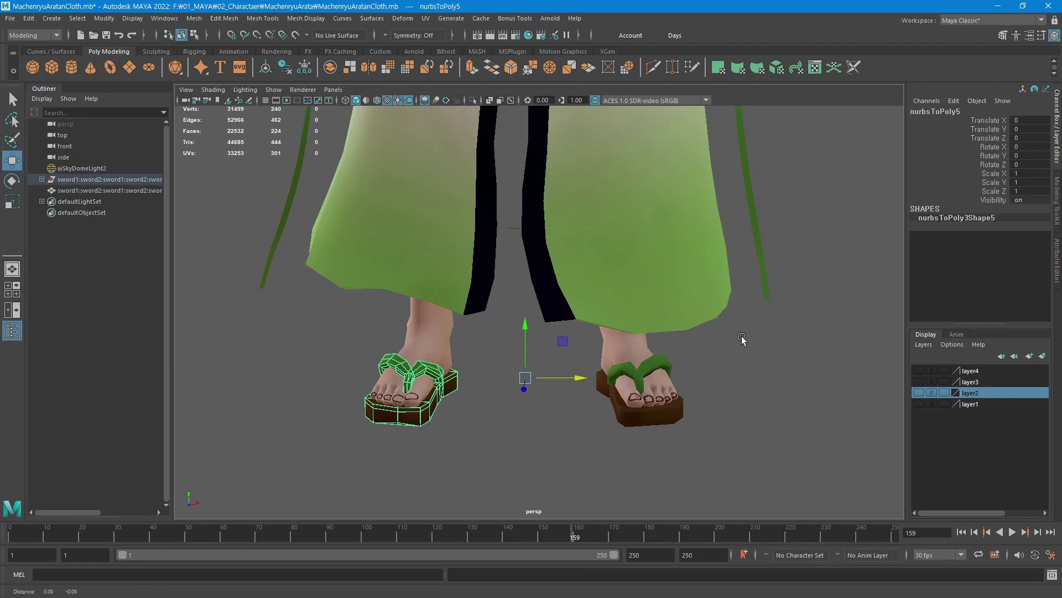
mouse_move(742, 339)
alt+right_down()
mouse_move(439, 355)
mouse_move(577, 279)
alt+right_up()
mouse_move(577, 279)
alt+mouse_down()
mouse_move(605, 349)
mouse_move(739, 339)
mouse_move(560, 282)
mouse_move(381, 434)
alt+mouse_up()
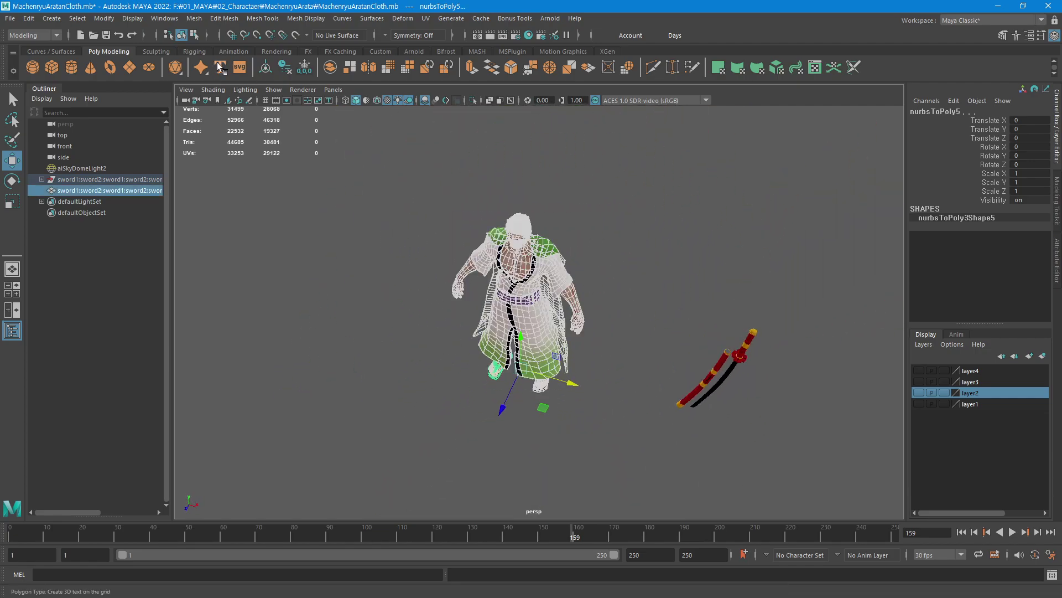
- Box-select the character's meshes from a front view and check the File menu
click(622, 279)
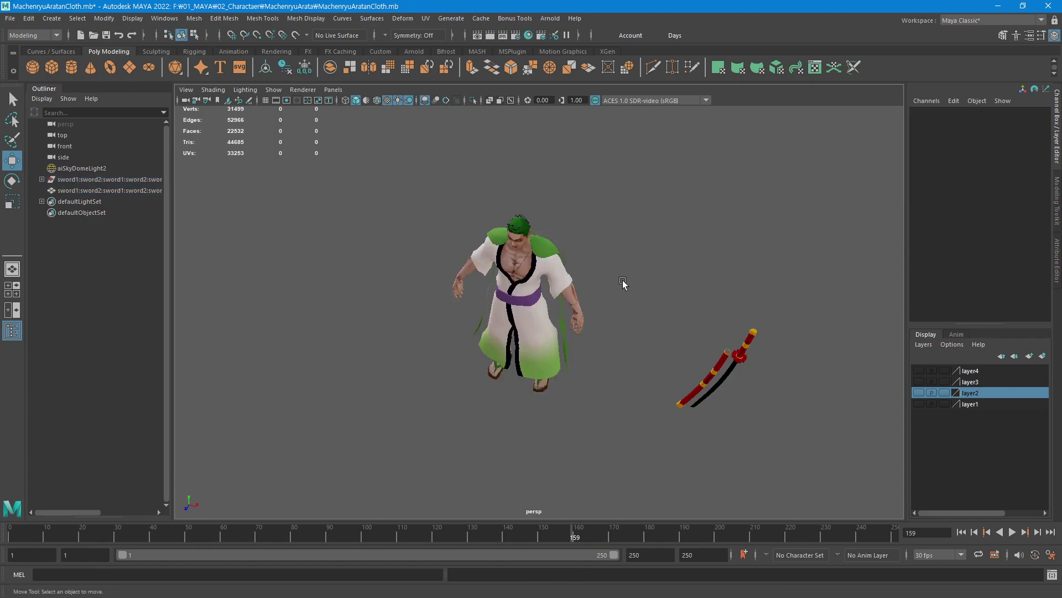
mouse_move(623, 281)
alt+mouse_down()
mouse_move(620, 332)
mouse_move(612, 298)
alt+mouse_up()
drag(636, 172, 427, 437)
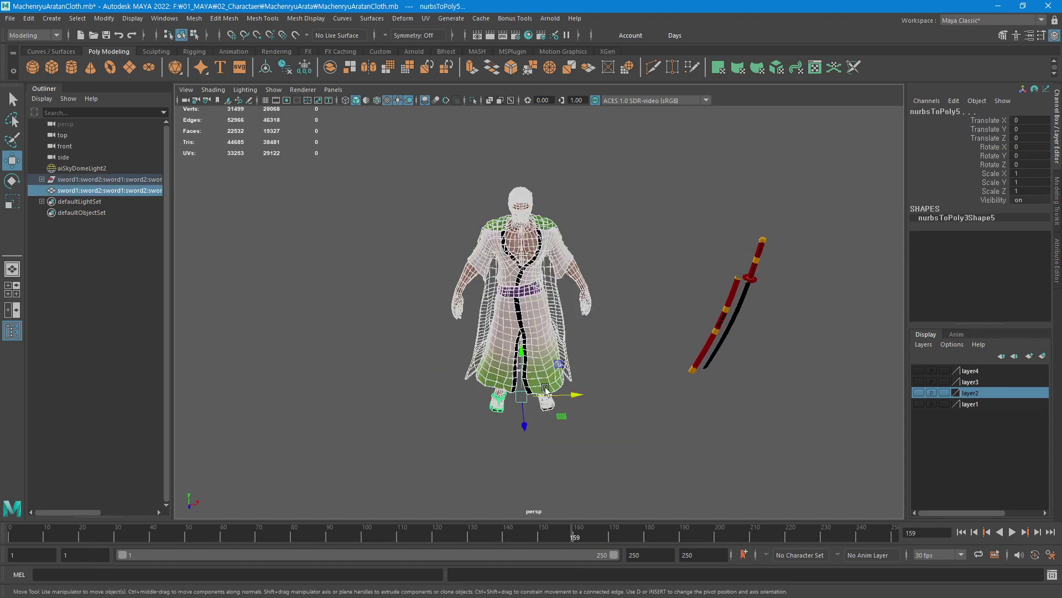
alt+right_drag(525, 269, 606, 358)
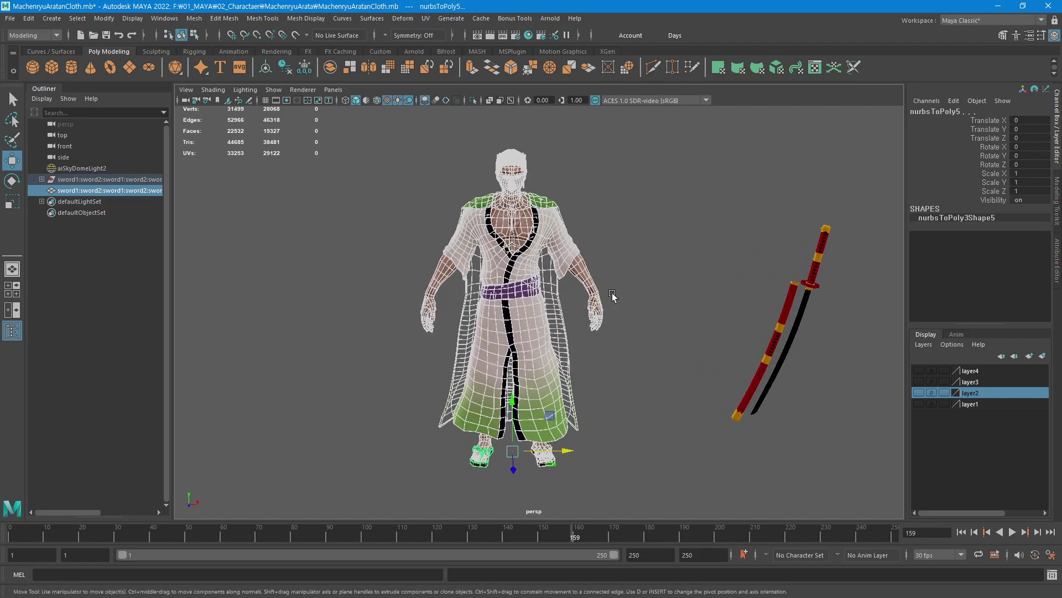
click(10, 18)
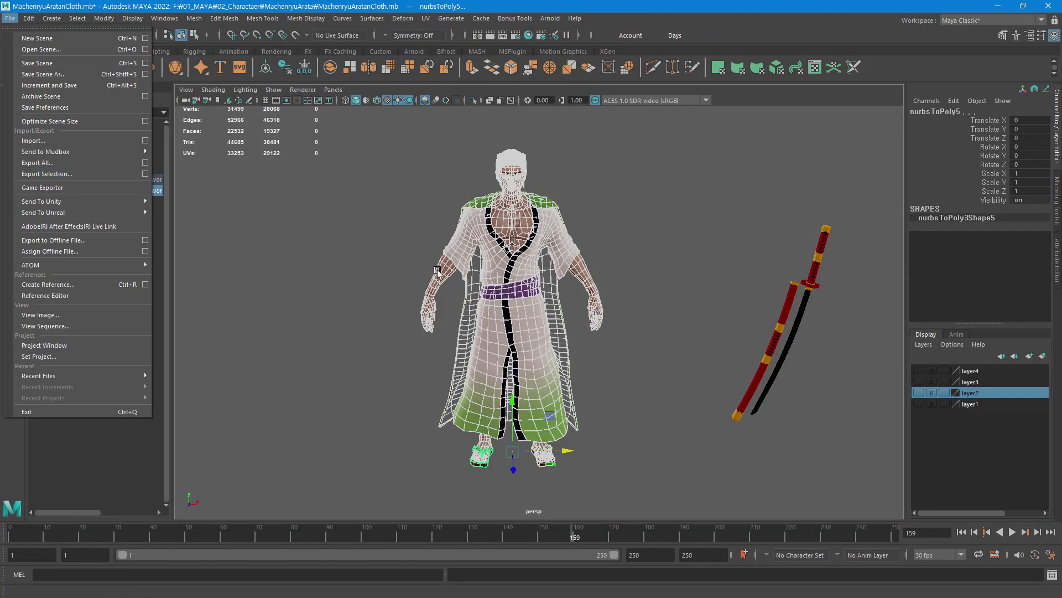
click(562, 288)
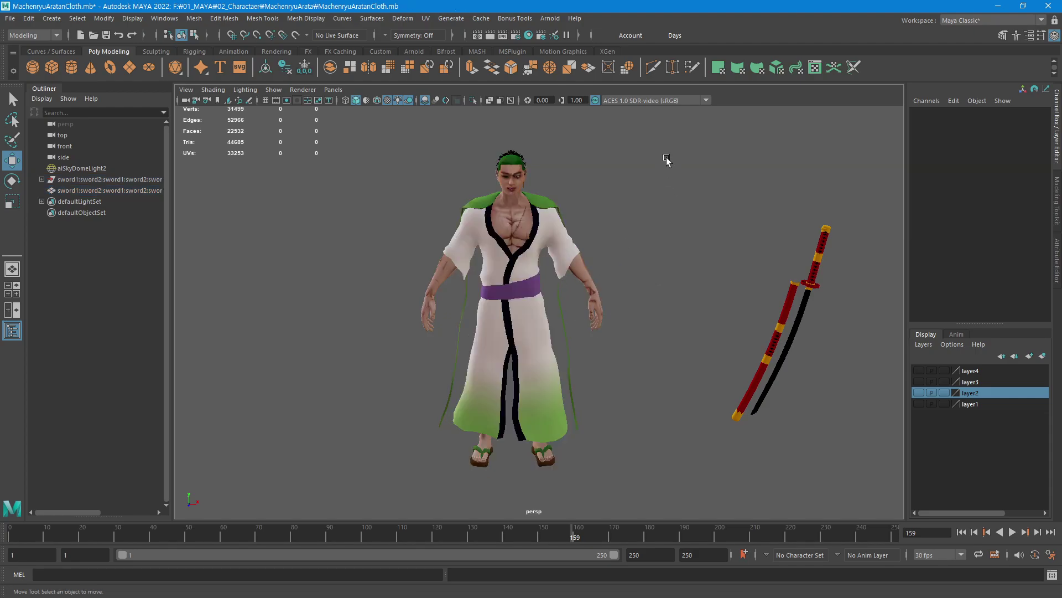
- Reselect the character meshes minus the outer cloak and choose File > Export Selection
drag(668, 143, 392, 454)
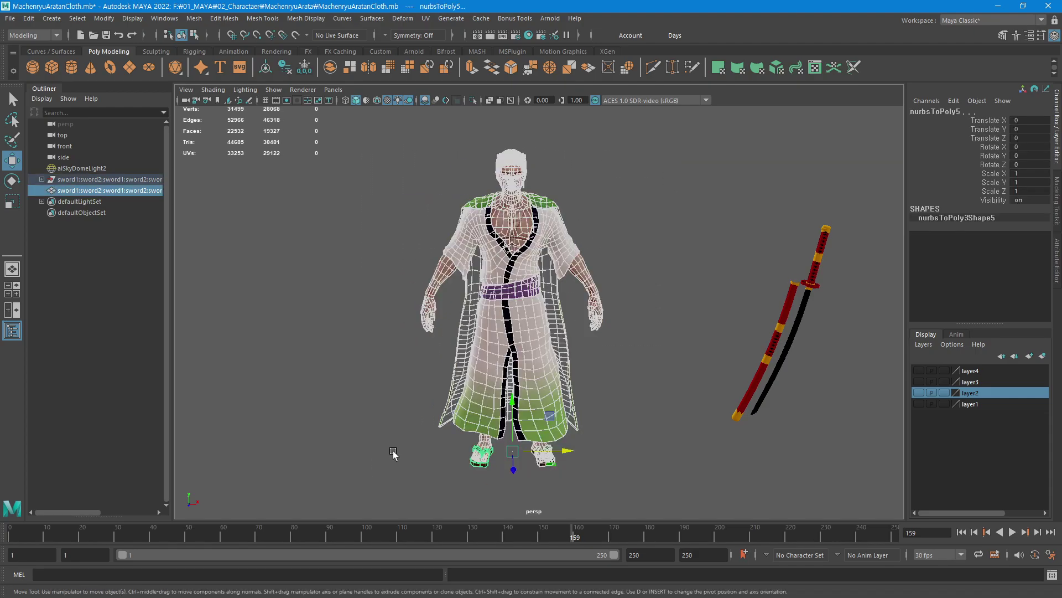
shift+click(565, 333)
drag(645, 143, 361, 479)
shift+click(559, 320)
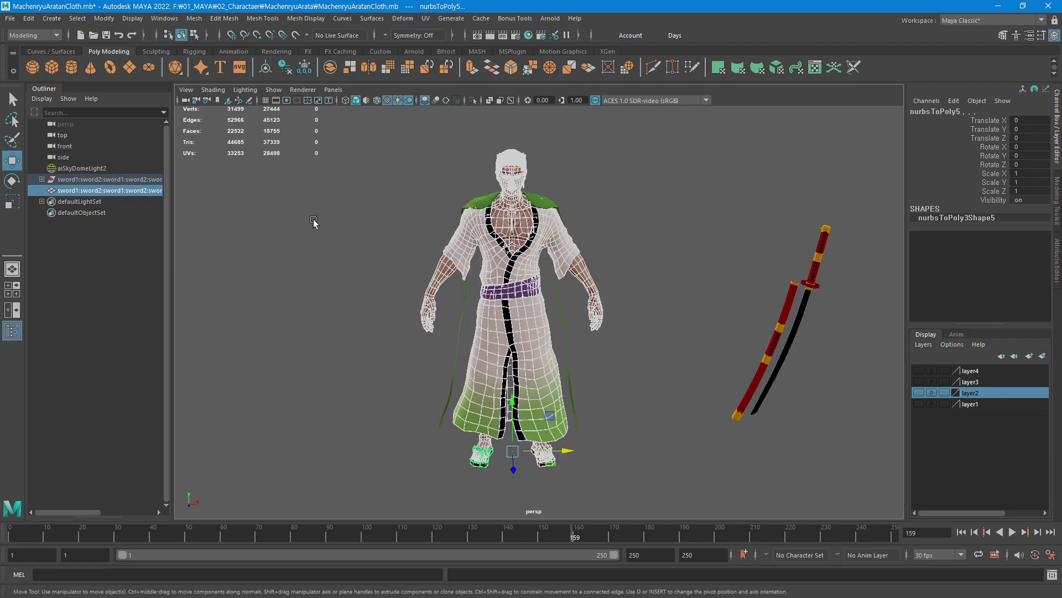
click(10, 19)
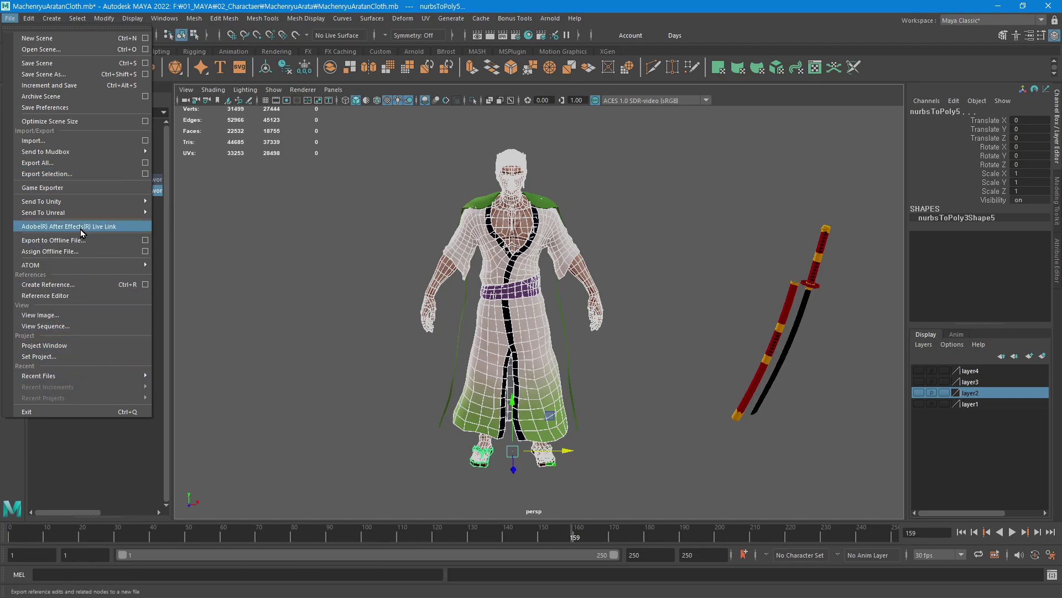
click(77, 175)
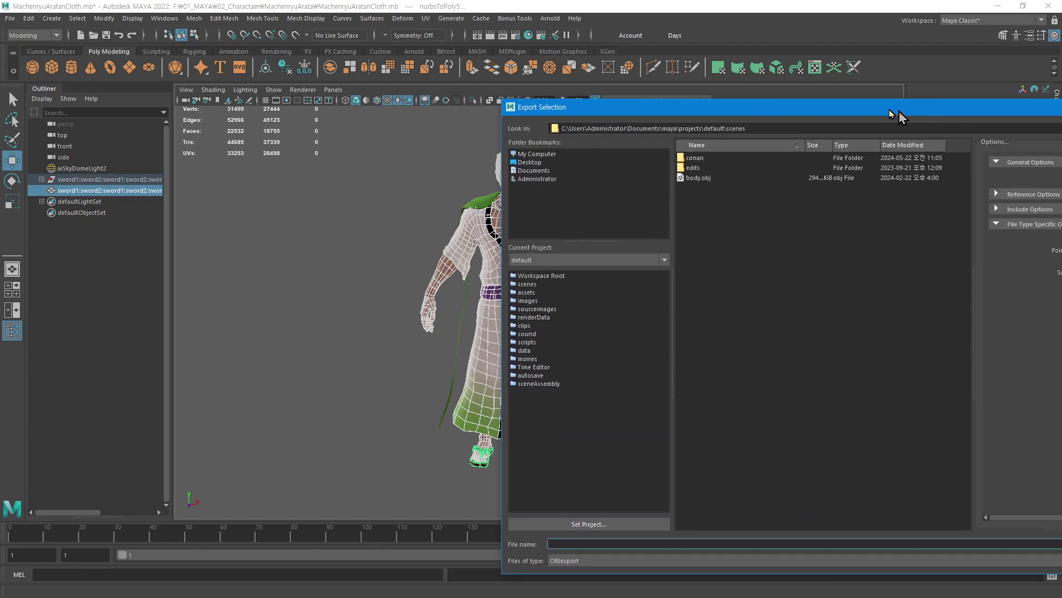
- Browse the export dialog to F:\01_MAYA\02_Charactaer\MachenryuArata
drag(897, 117, 558, 77)
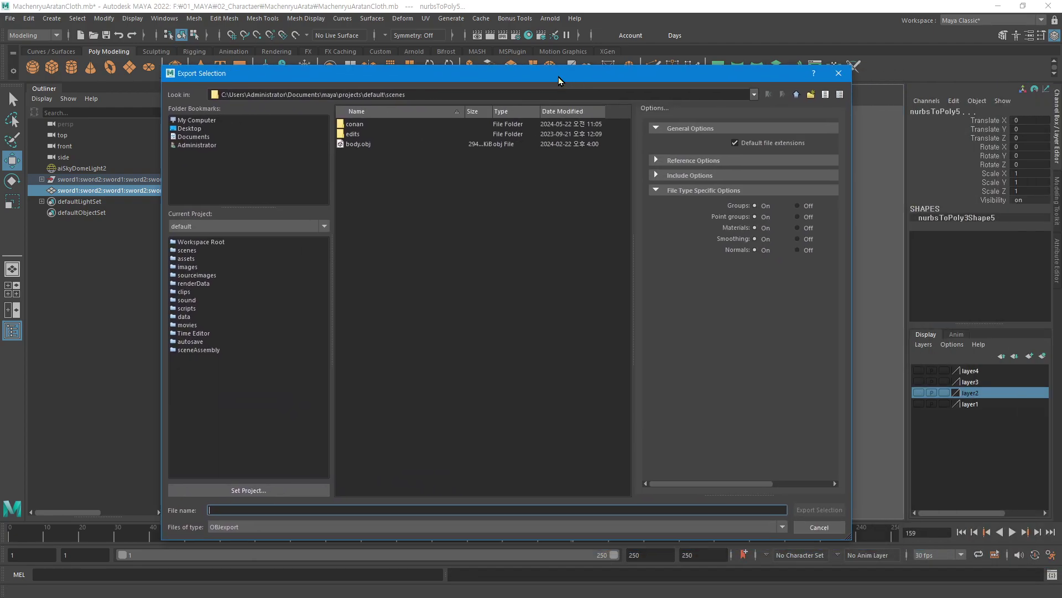
click(202, 120)
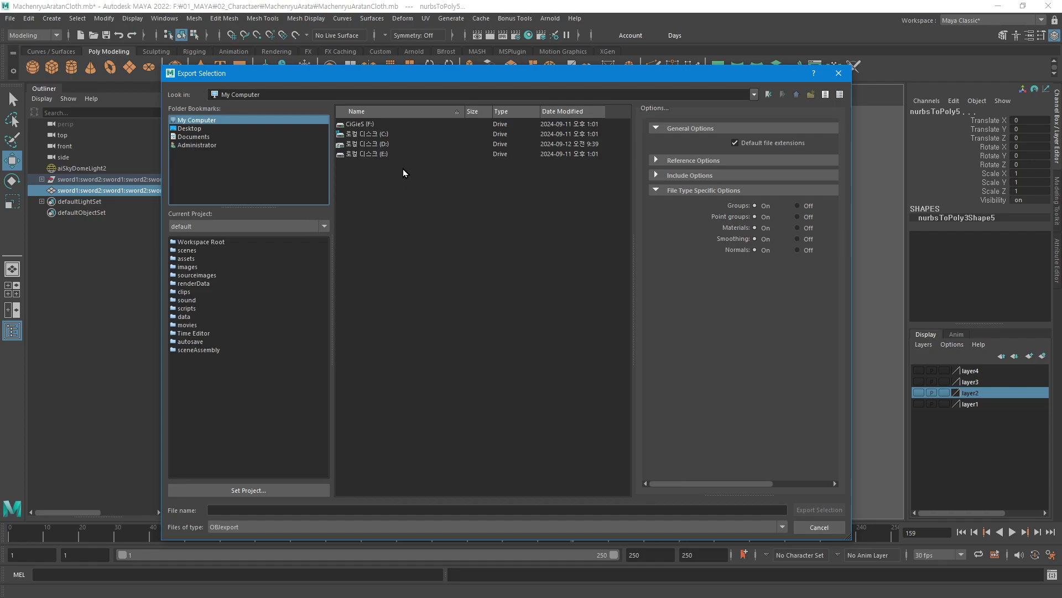
double_click(356, 124)
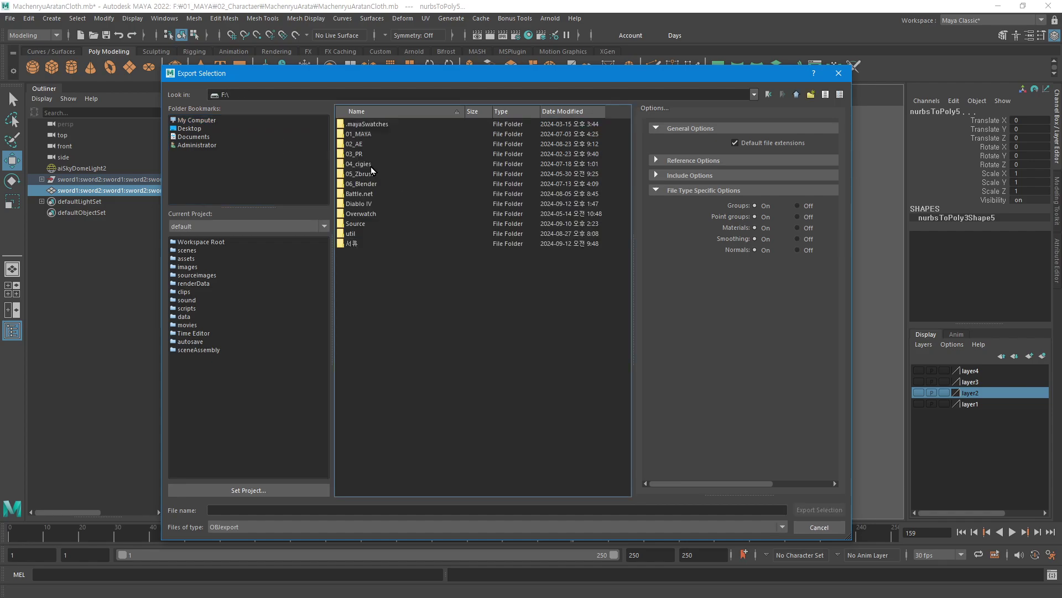
double_click(358, 134)
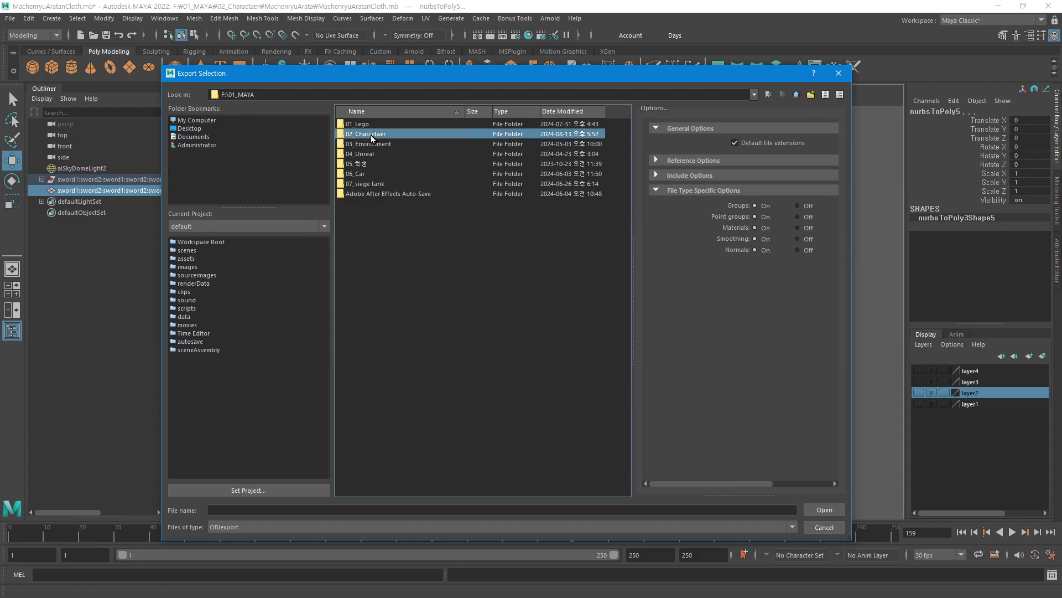
double_click(371, 135)
double_click(359, 158)
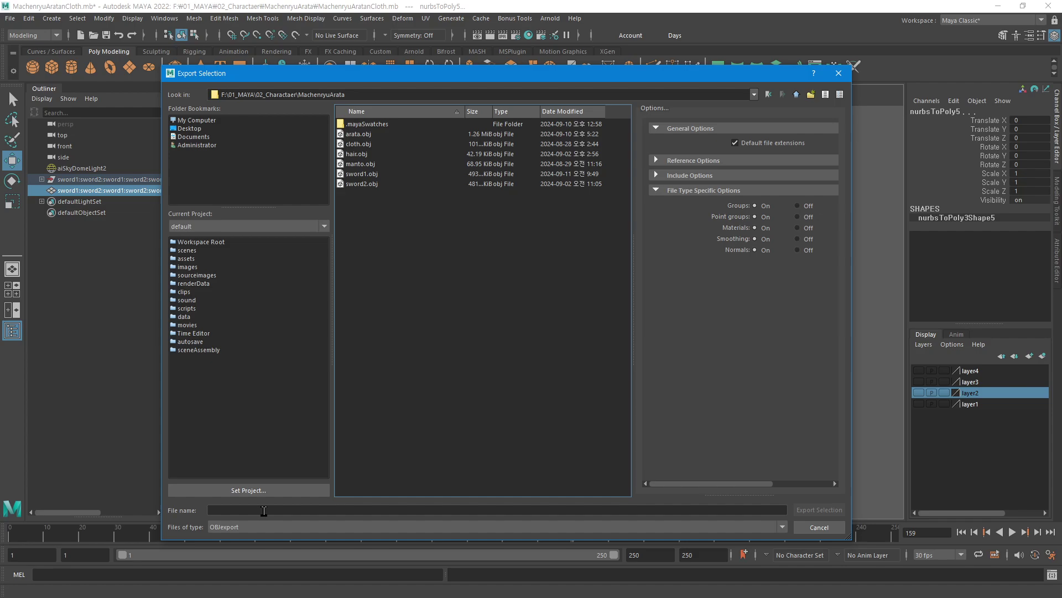
- Export the selection as FBX named arata_01
click(239, 527)
scroll(242, 501, up, 2)
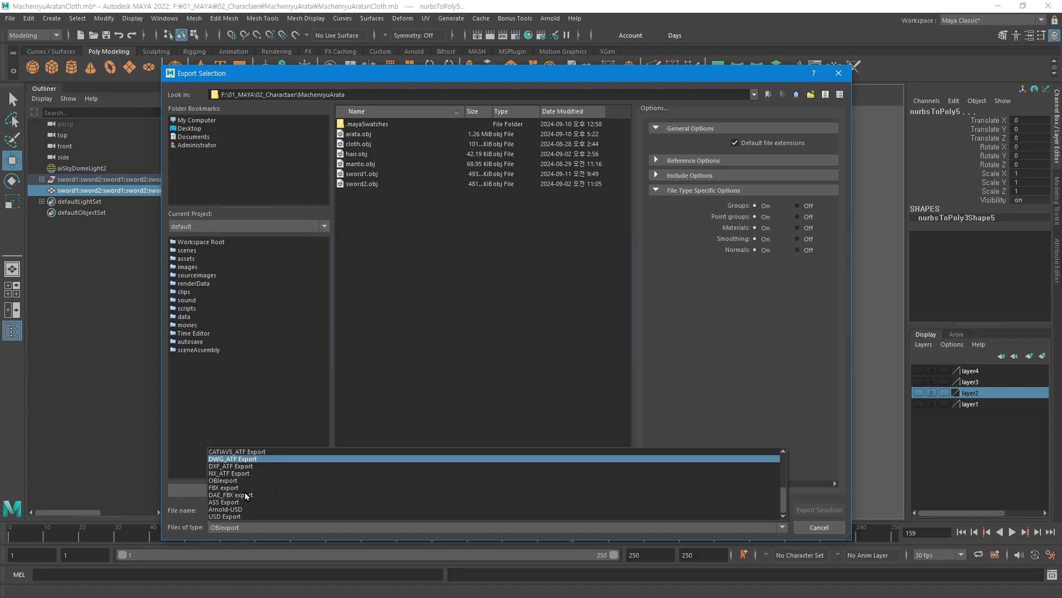
click(244, 460)
click(229, 512)
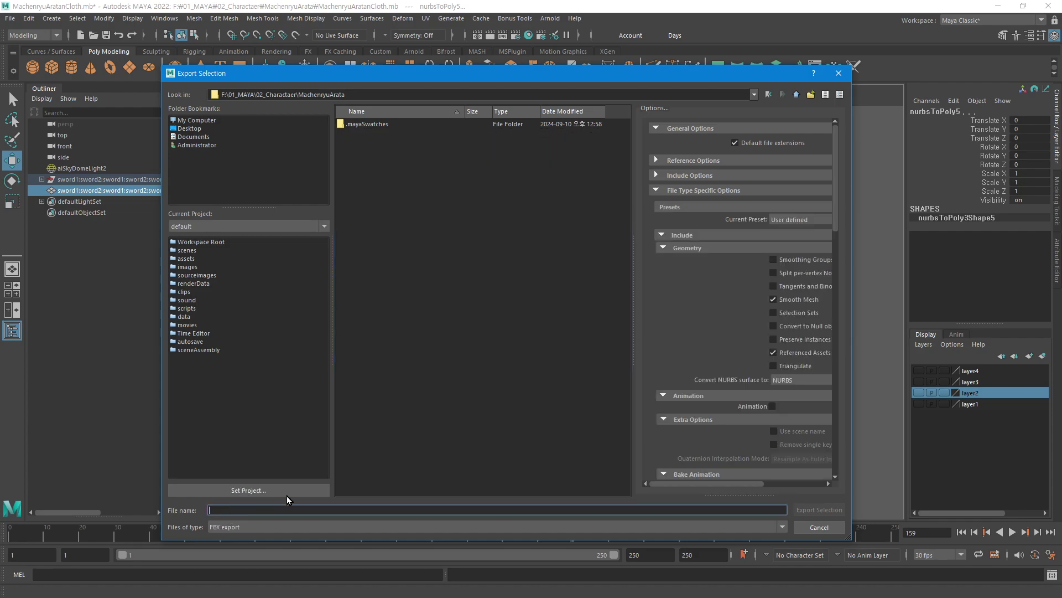
text(arata_01)
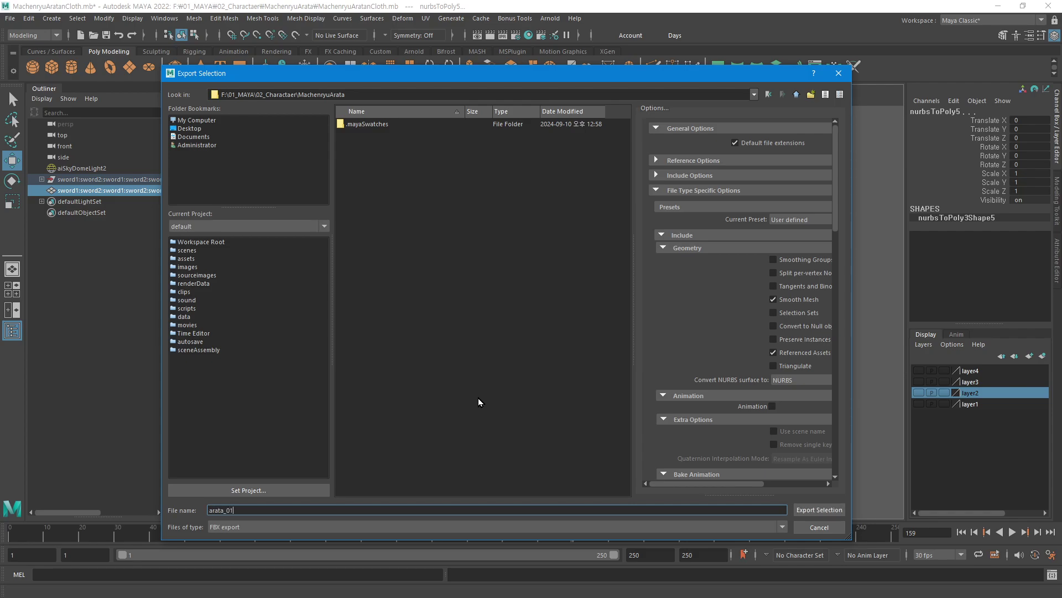
mouse_move(835, 169)
mouse_down()
mouse_move(845, 216)
mouse_move(822, 439)
mouse_up()
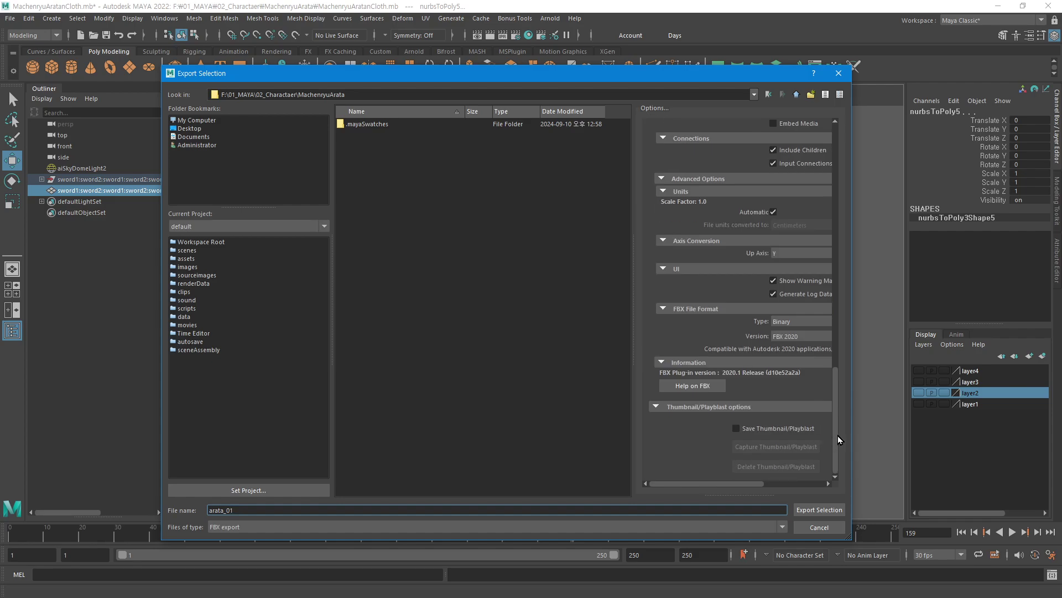
drag(838, 437, 815, 110)
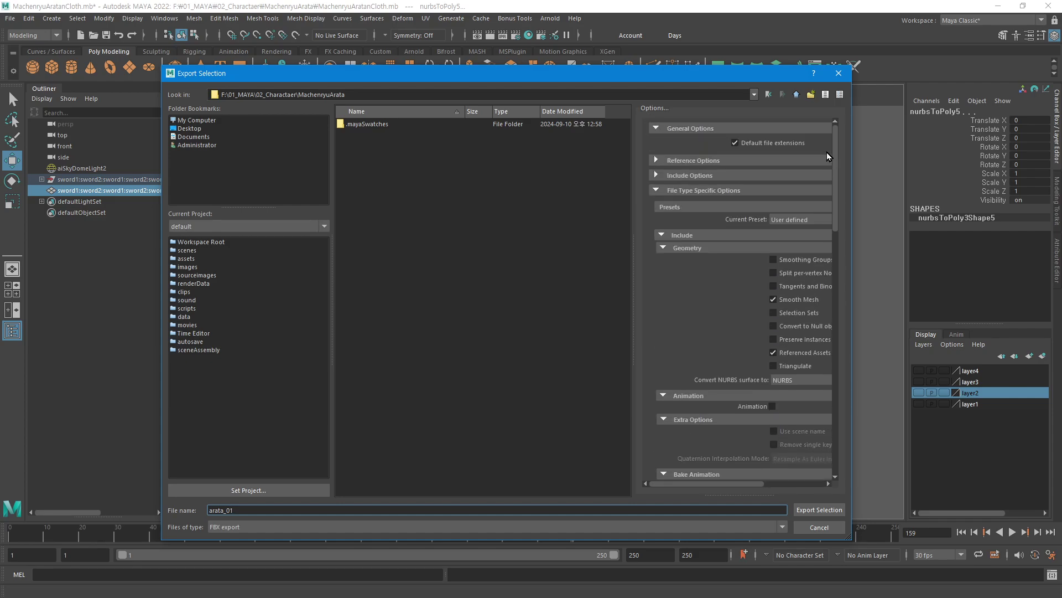
click(831, 510)
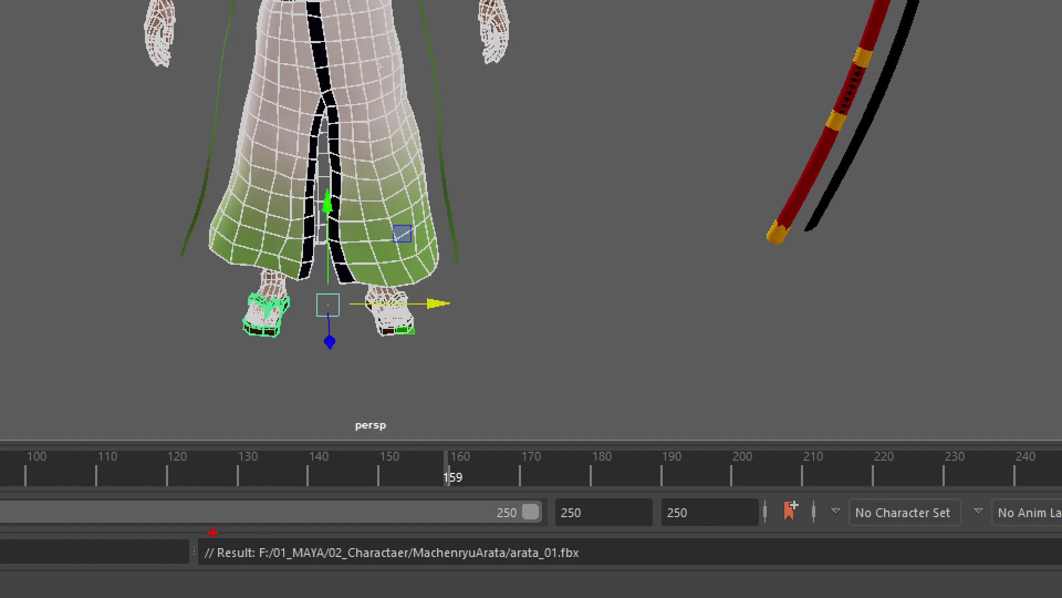
- Open File Explorer and navigate to CiGieS (F:) > 01_MAYA > 02_Charactaer
drag(213, 531, 577, 575)
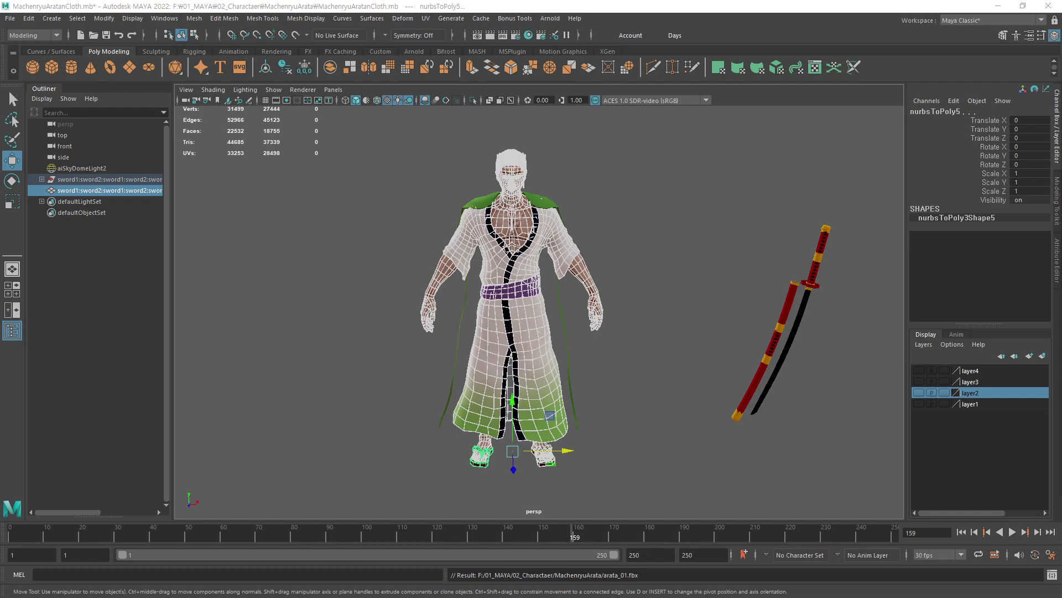
key(super+e)
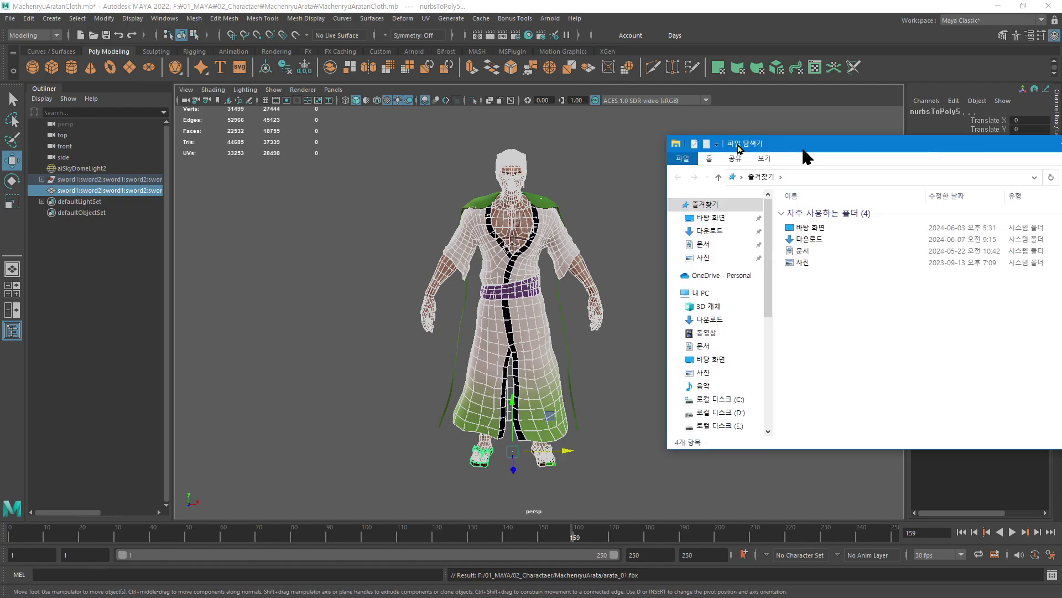
click(399, 409)
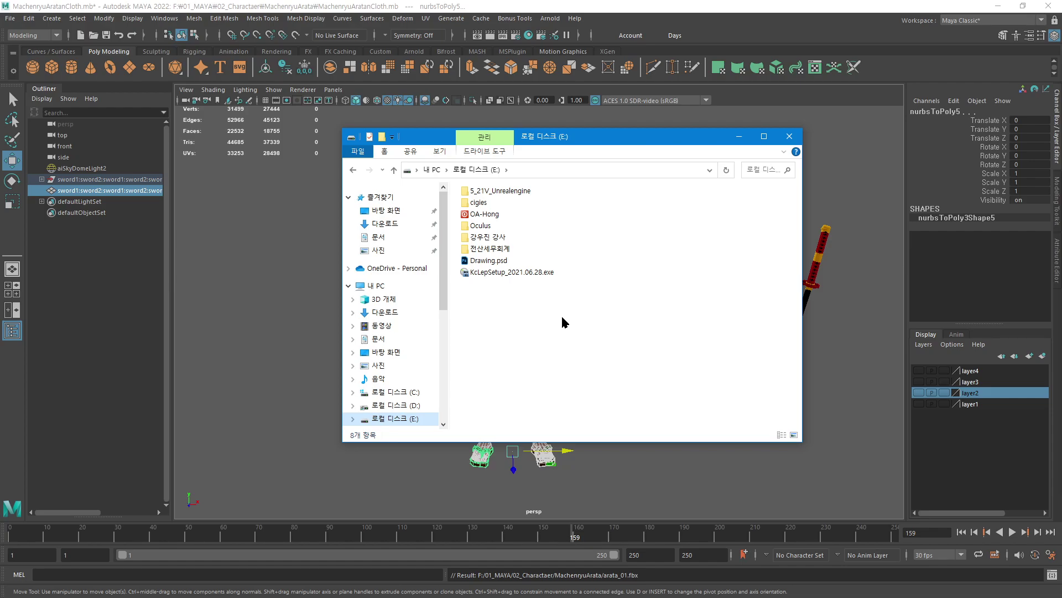
scroll(399, 426, down, 2)
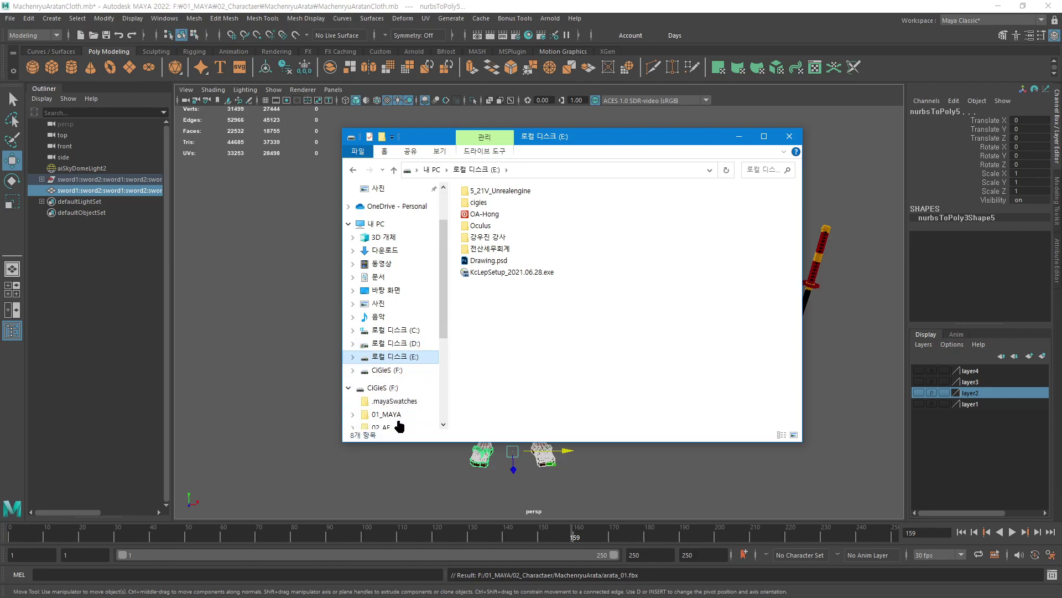
click(382, 370)
double_click(498, 204)
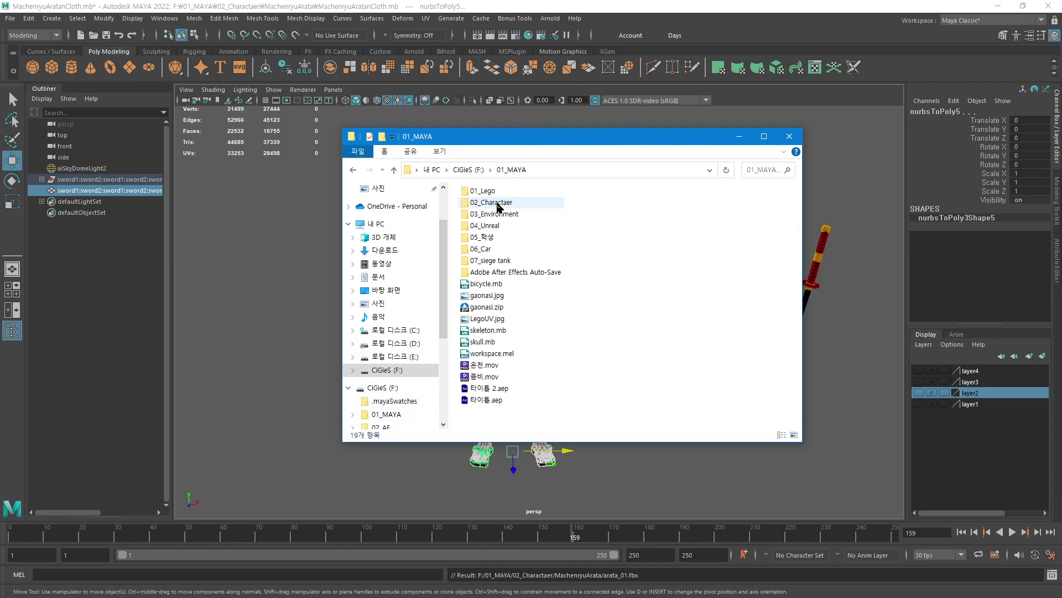
double_click(510, 204)
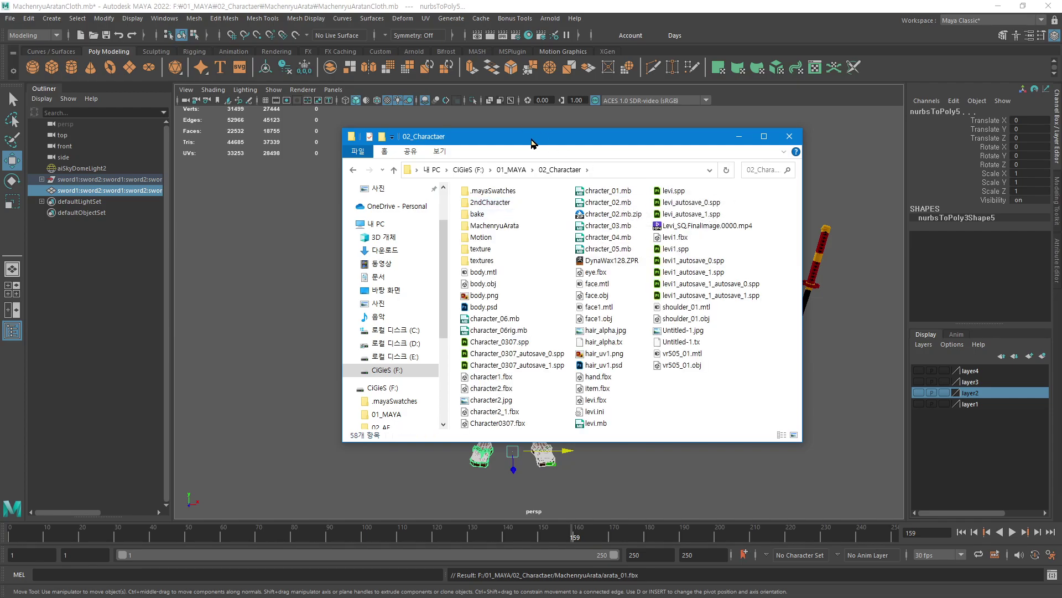
mouse_move(532, 140)
mouse_down()
mouse_move(486, 135)
mouse_move(501, 152)
mouse_up()
- Open the MachenryuArata folder and enlarge the Explorer window to show its files
double_click(460, 232)
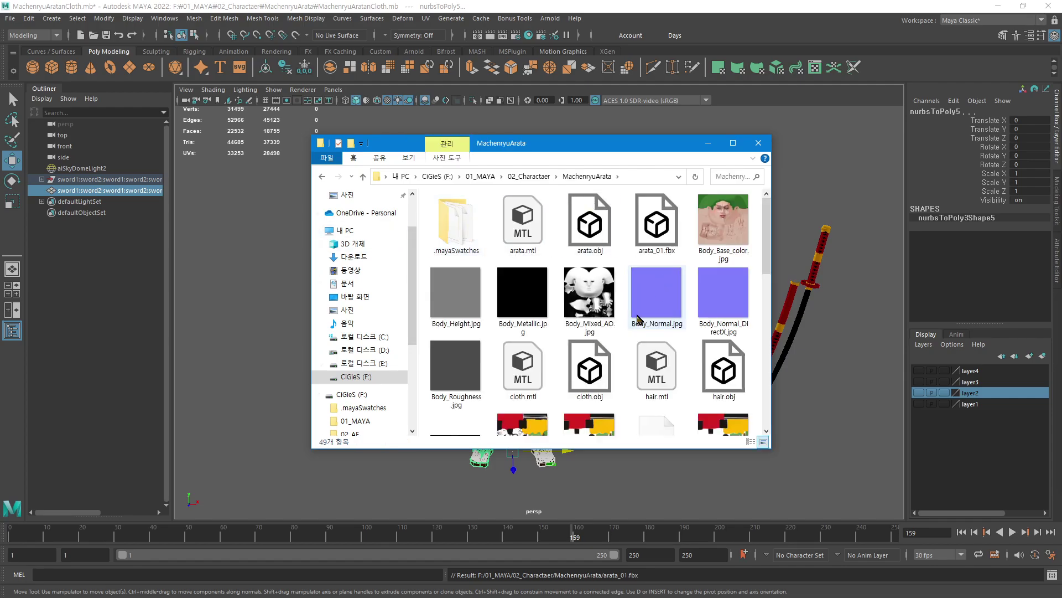
drag(764, 270, 994, 266)
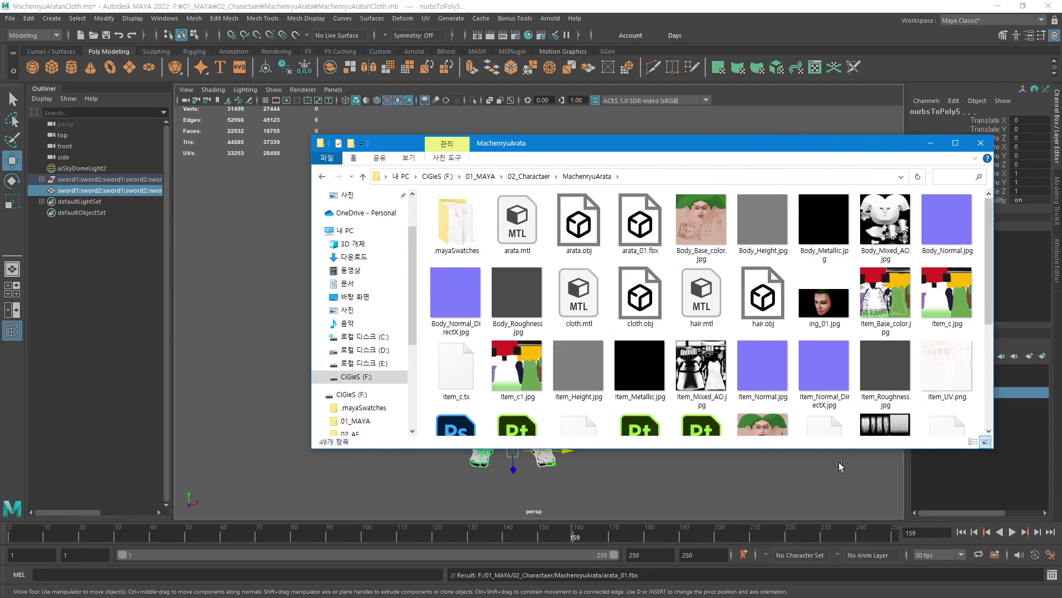
drag(816, 448, 816, 525)
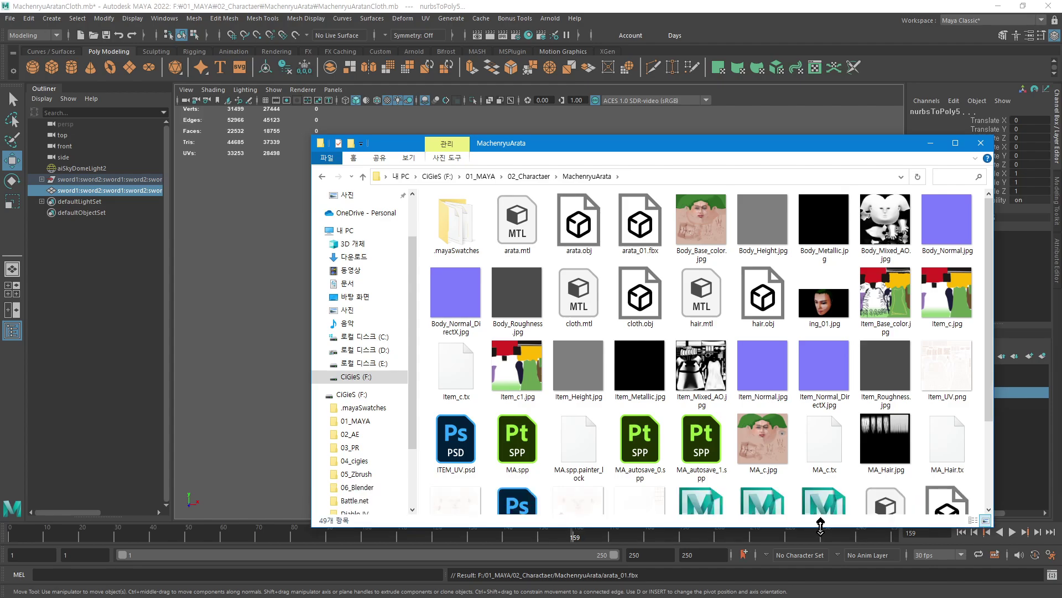
scroll(728, 405, down, 2)
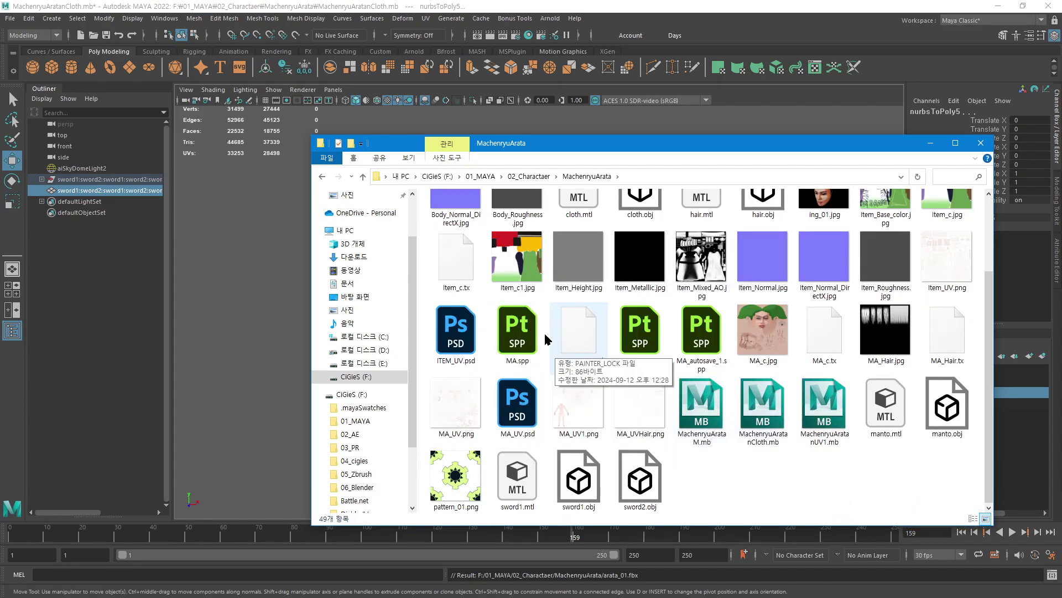
mouse_move(823, 404)
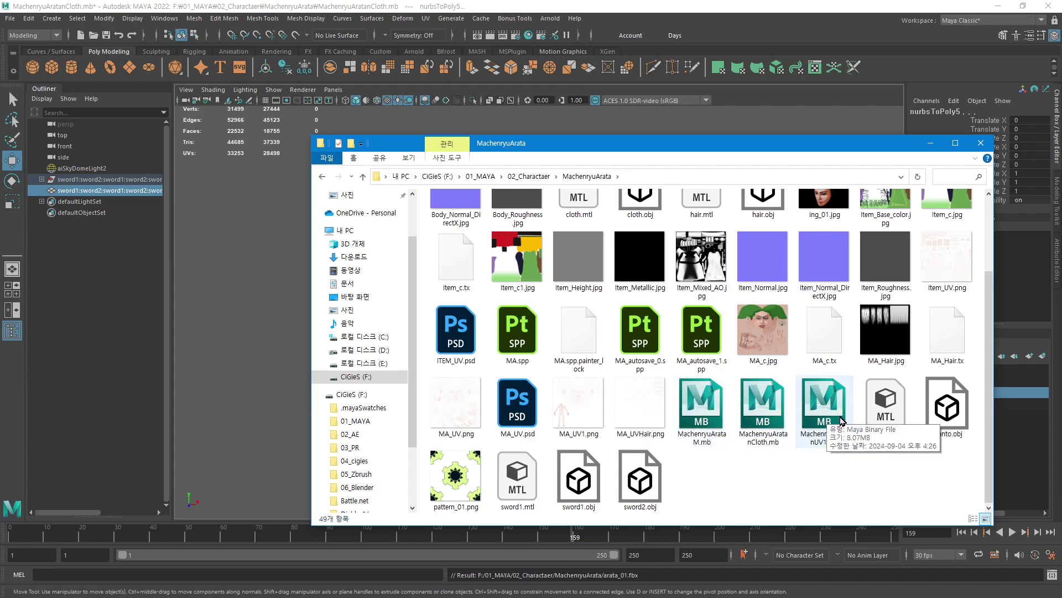
scroll(855, 447, up, 2)
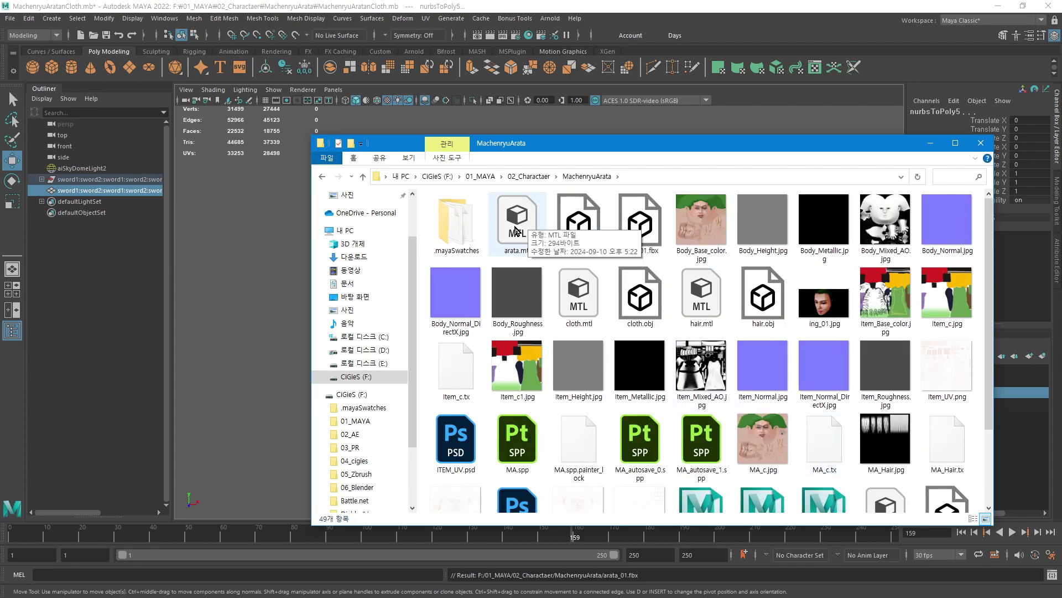
- Select arata_01.fbx, Body_Base_color.jpg and Item_c.jpg together
click(644, 218)
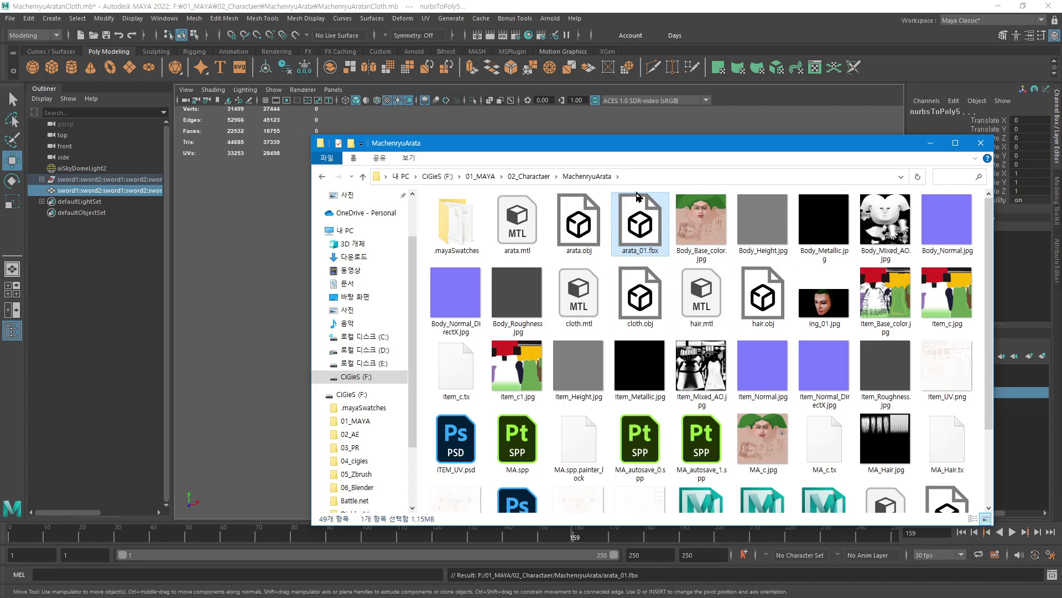
ctrl+click(704, 227)
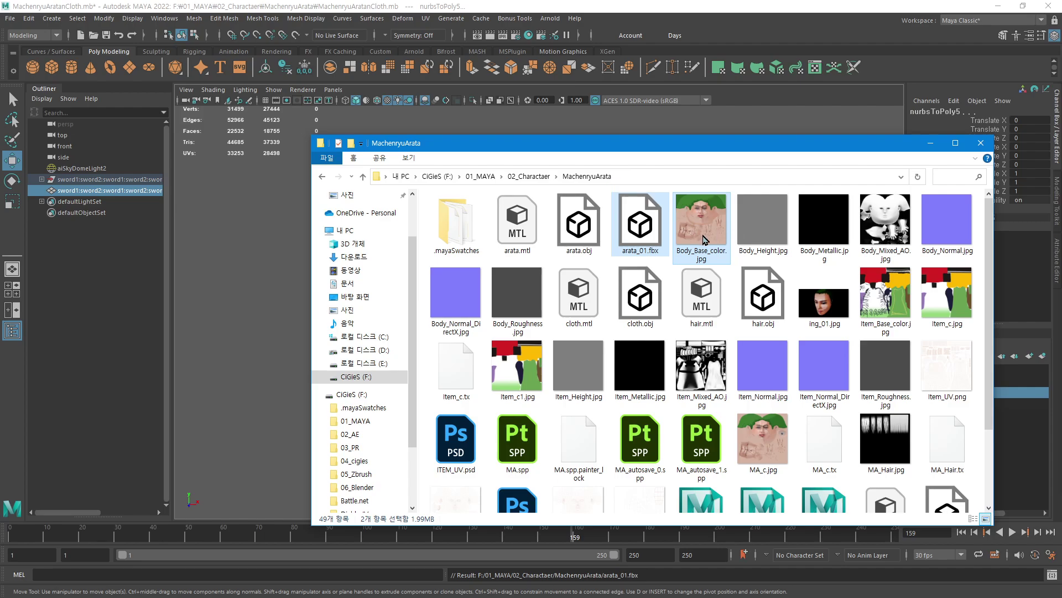
ctrl+click(881, 297)
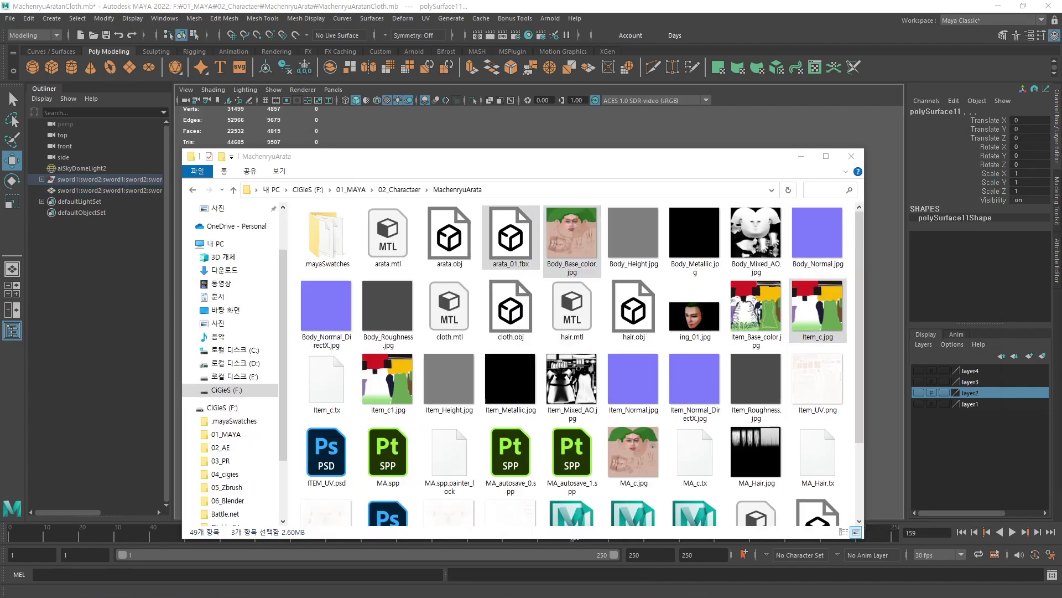
click(512, 114)
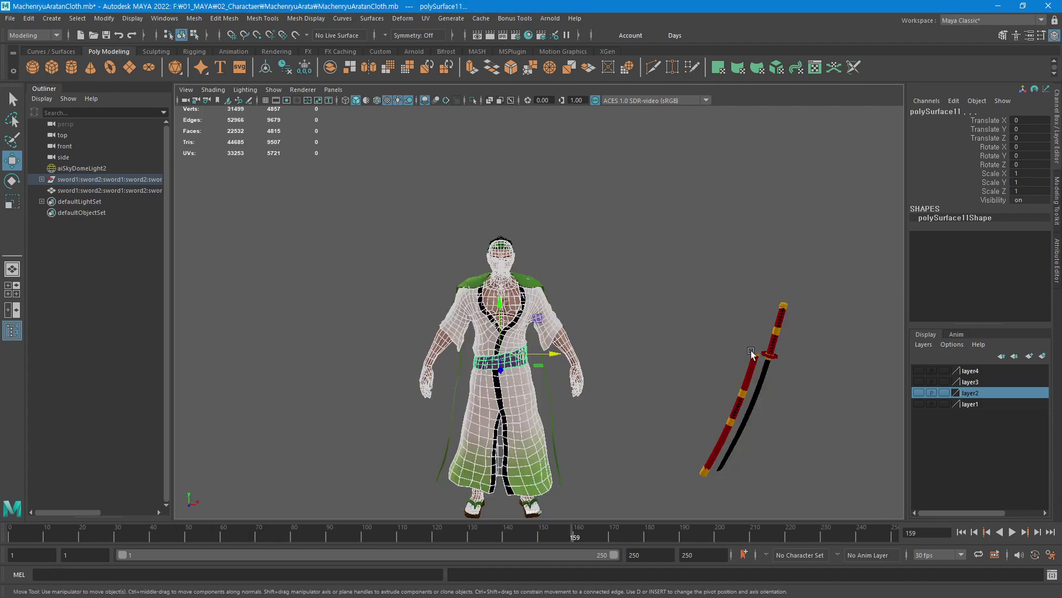
key(alt+Tab)
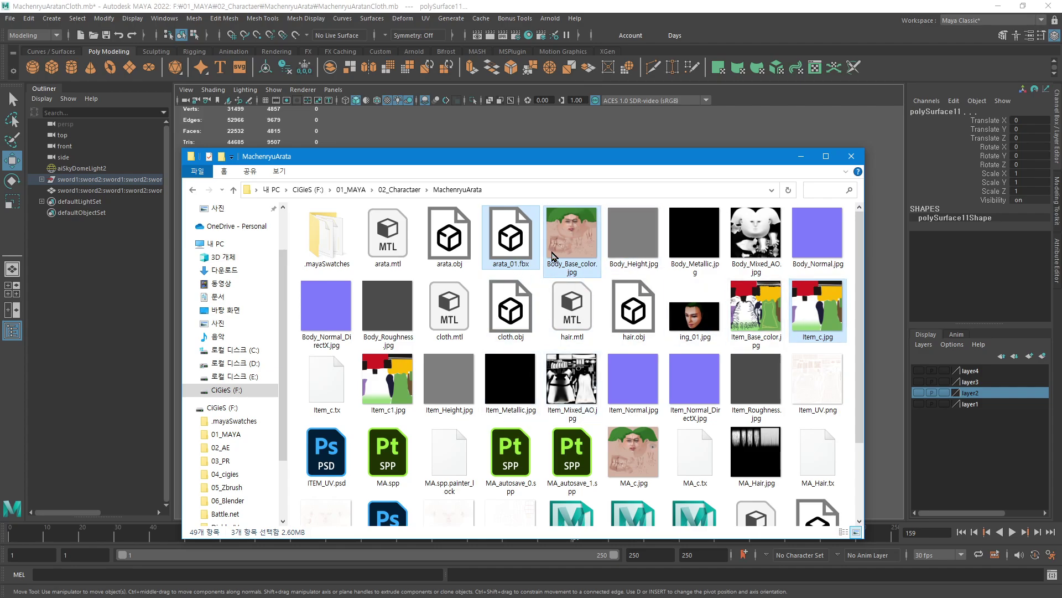
drag(577, 234, 575, 231)
- Compress the three selected files into MachenryuArata.zip with Bandizip and select the archive
right_click(571, 233)
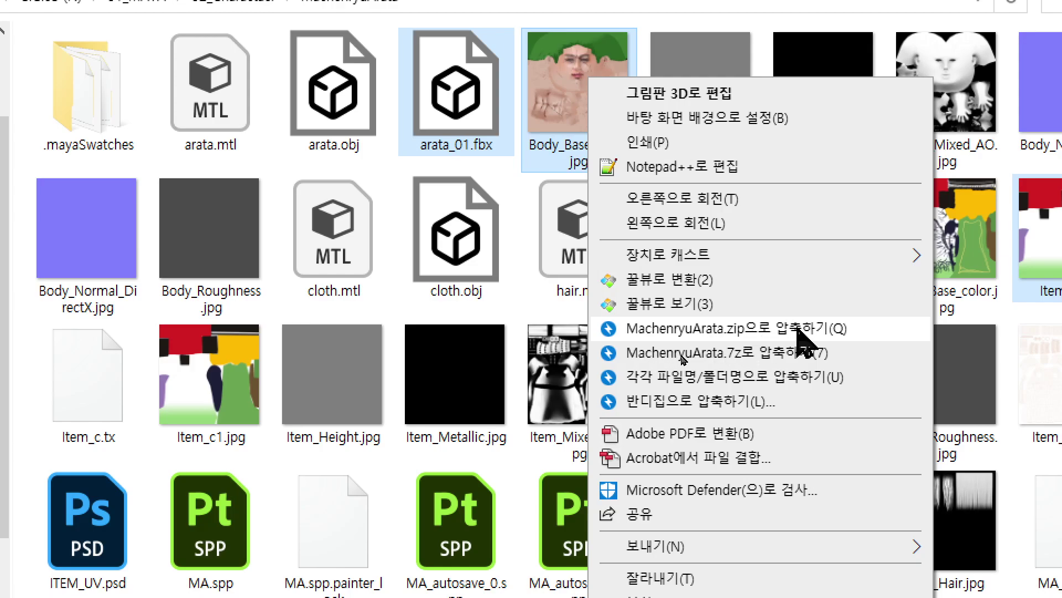
click(740, 332)
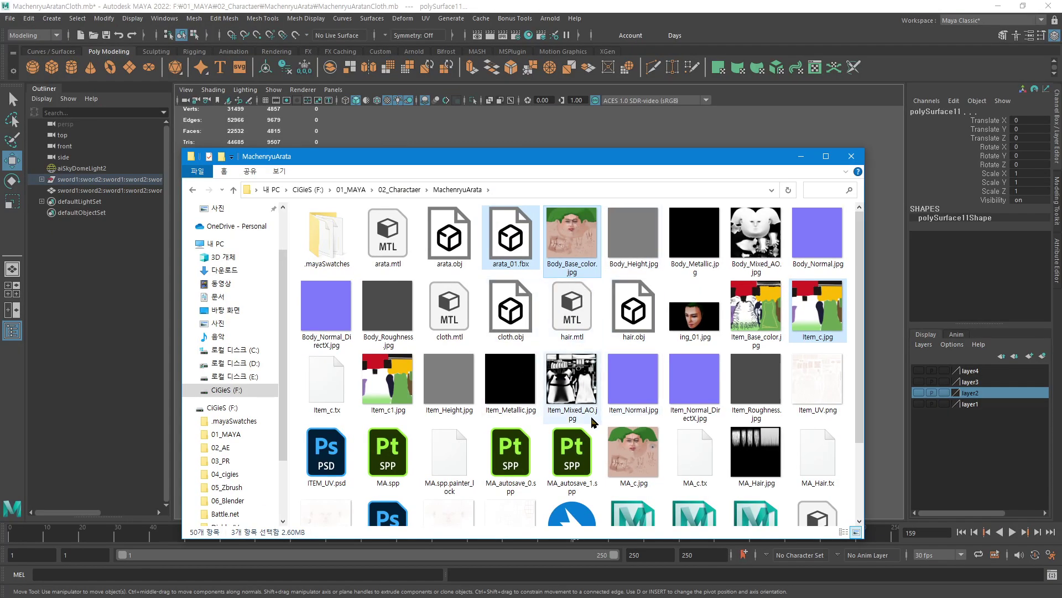
scroll(593, 423, down, 2)
click(572, 420)
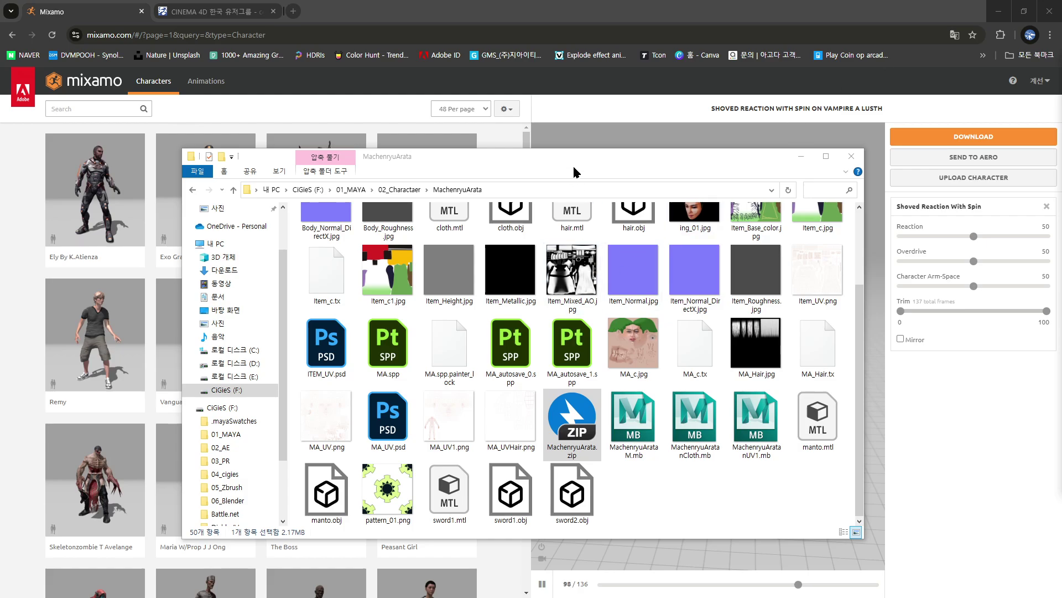
- Upload MachenryuArata.zip into Mixamo's Upload Character drop zone from File Explorer
mouse_move(554, 164)
mouse_down()
mouse_move(426, 200)
mouse_move(540, 159)
mouse_up()
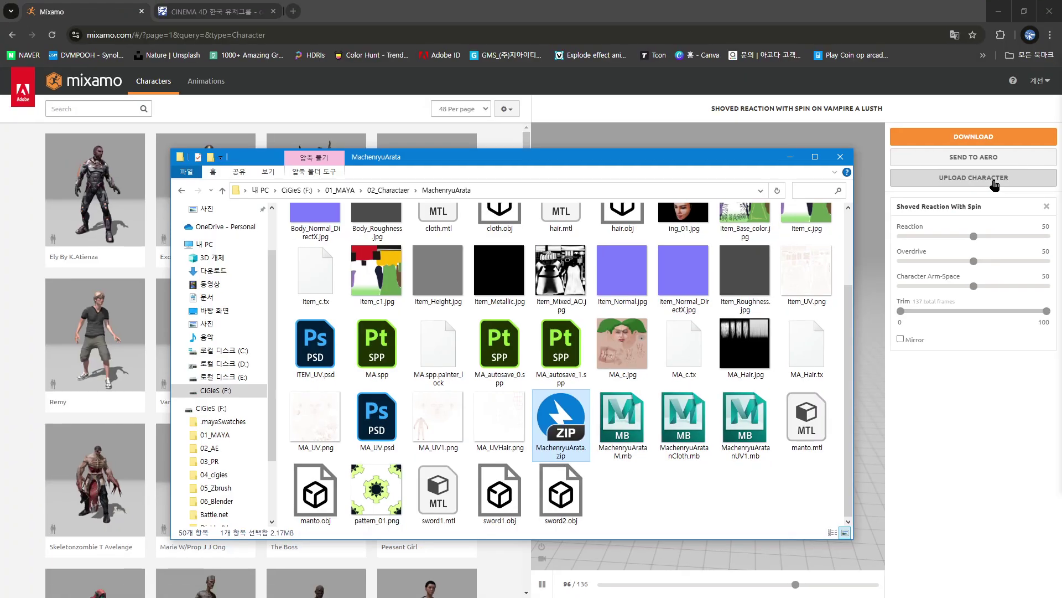
click(996, 184)
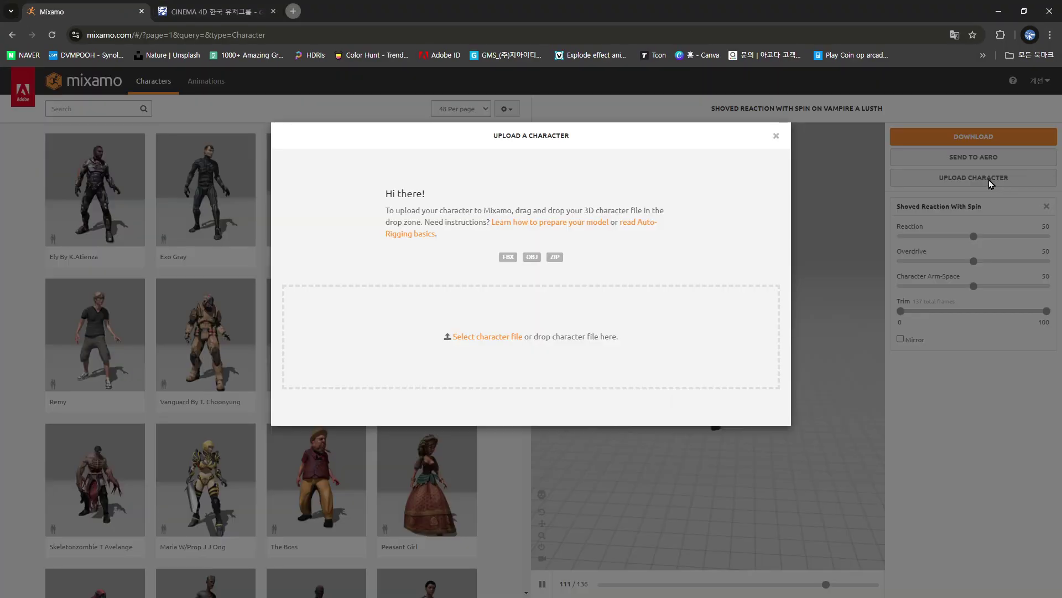
key(alt+Tab)
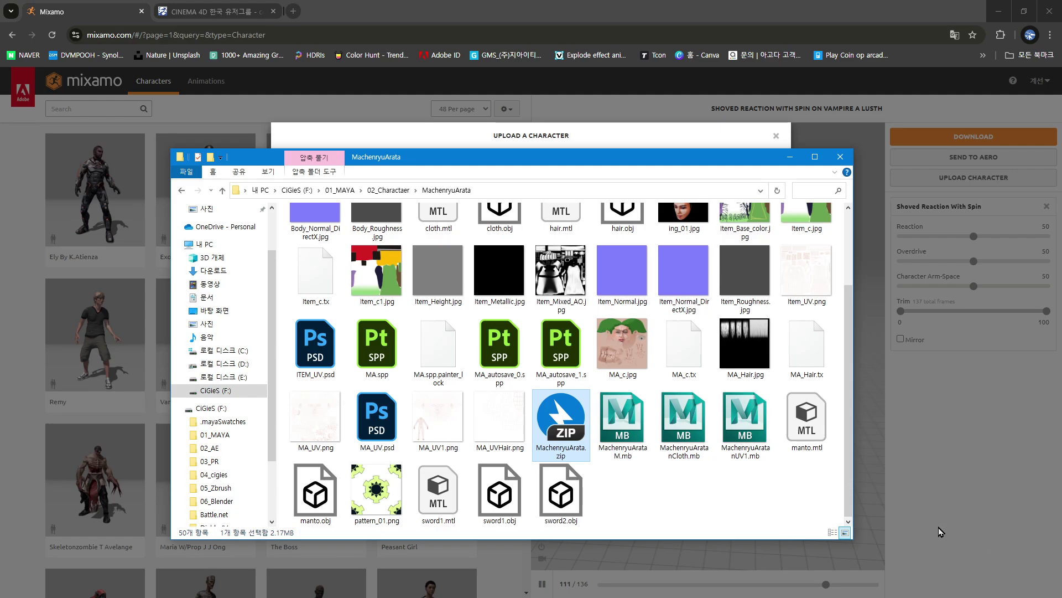
drag(590, 160, 271, 138)
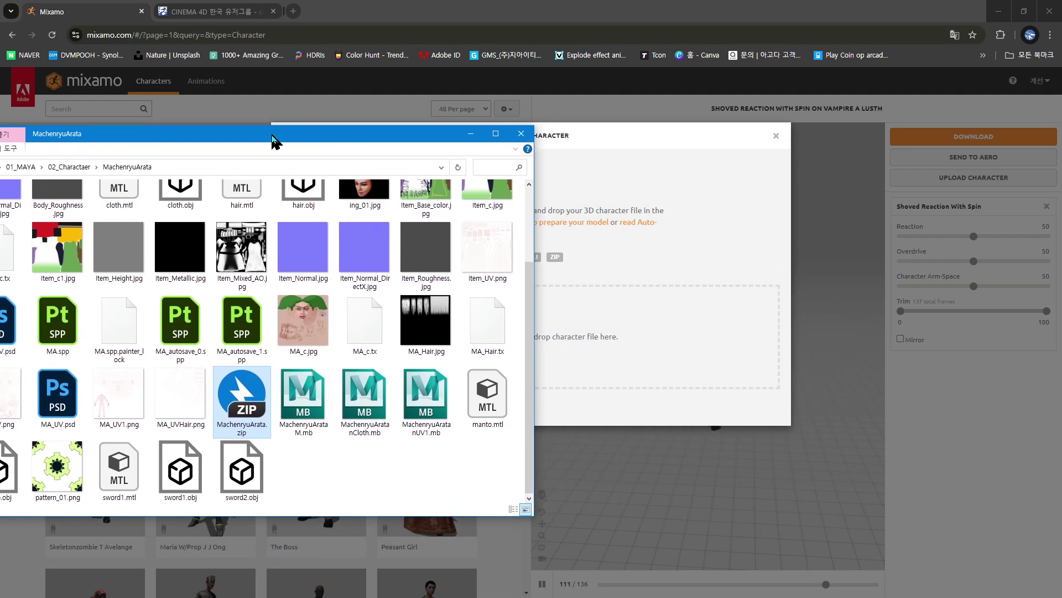
drag(240, 416, 587, 344)
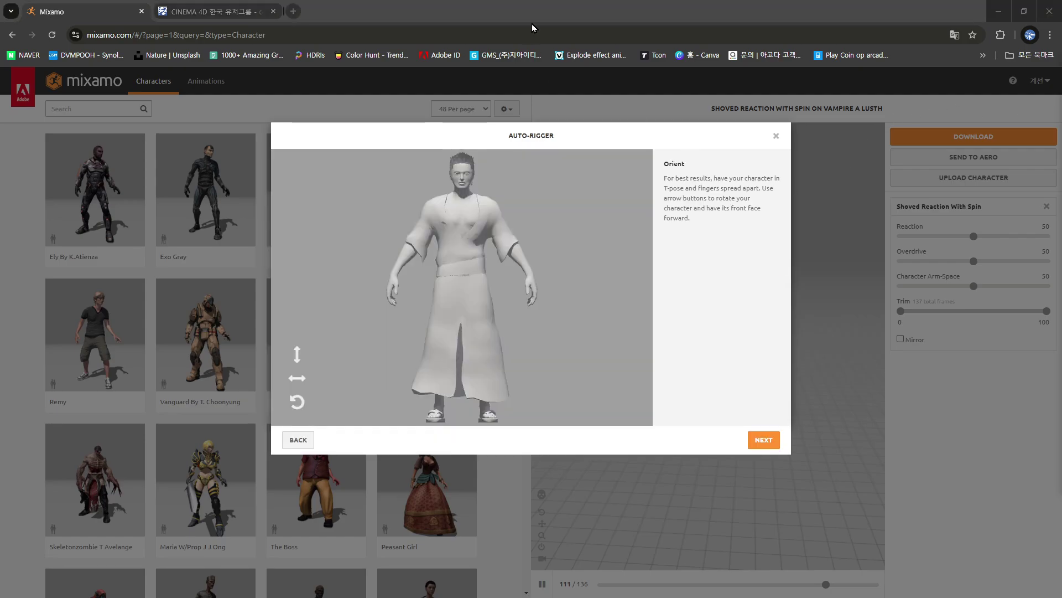
- Advance to marker placement, drop the Chin marker, then cancel the Auto-Rigger with Esc
click(548, 132)
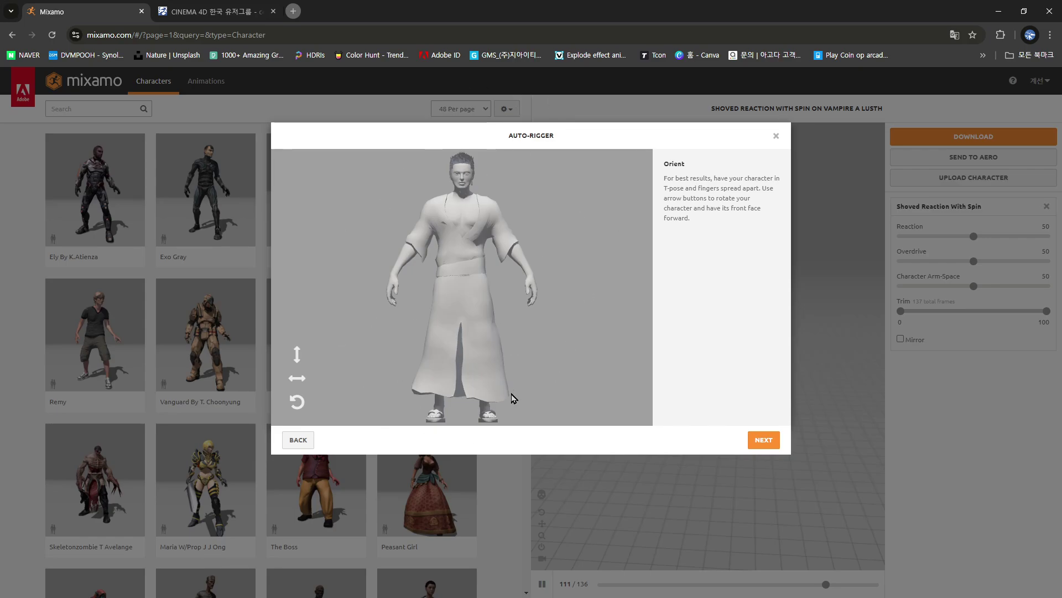
click(767, 441)
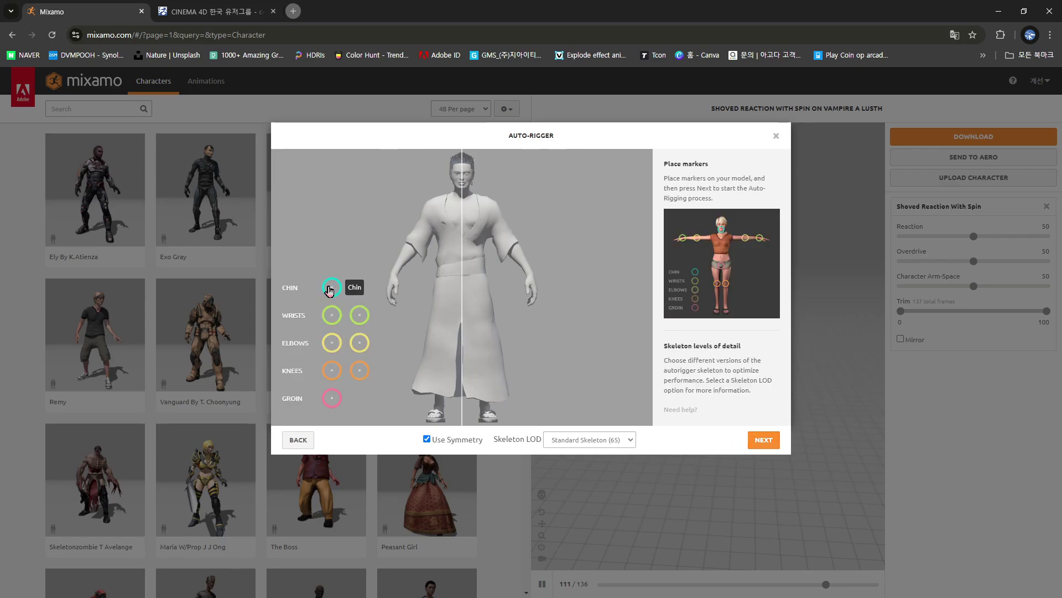
drag(332, 288, 464, 191)
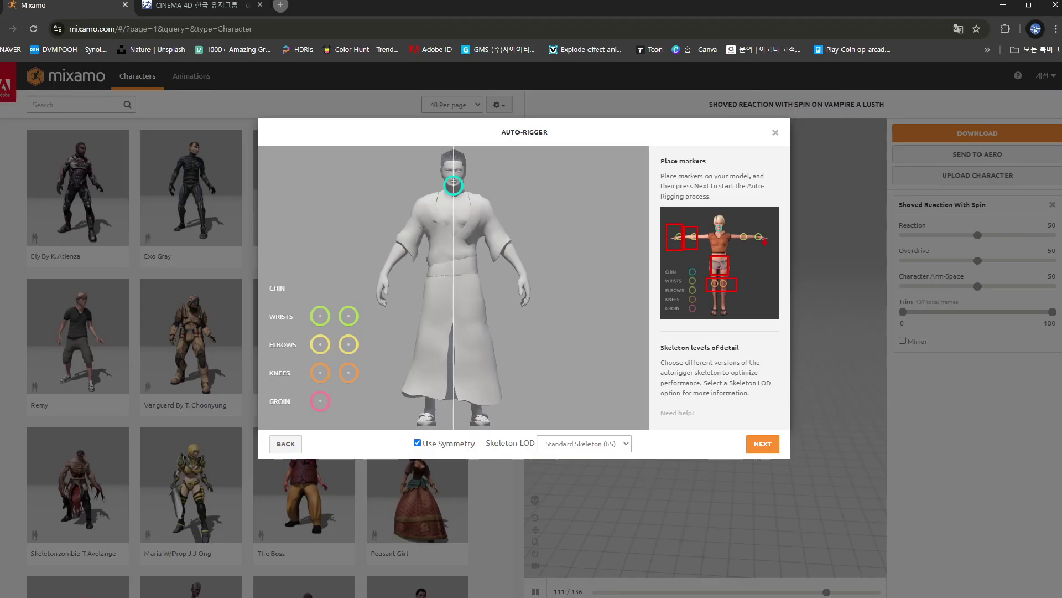
key(Escape)
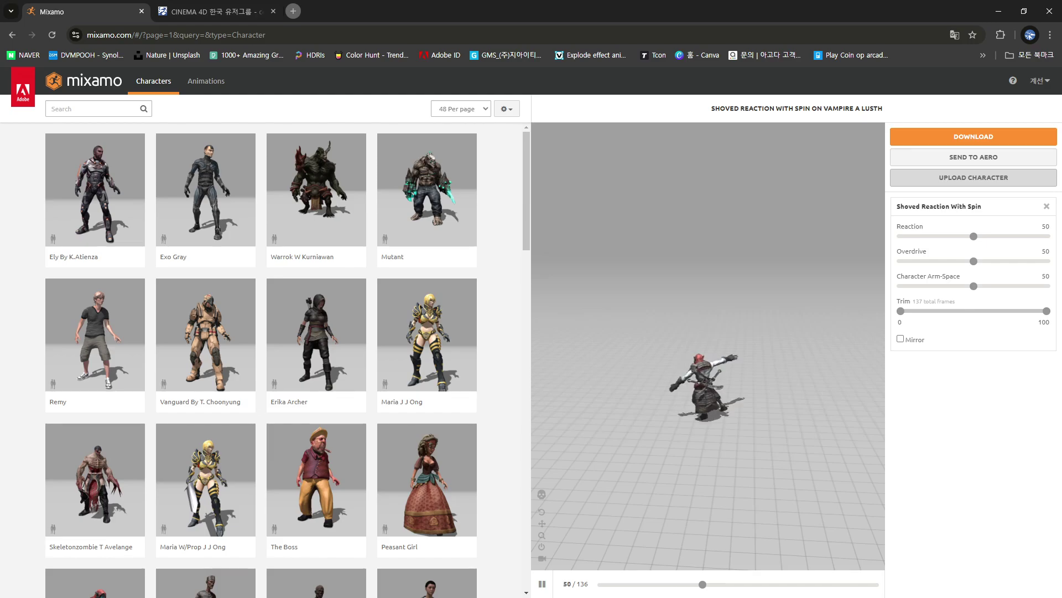
- Re-upload MachenryuArata.zip and continue past the Orient step to marker placement
click(962, 183)
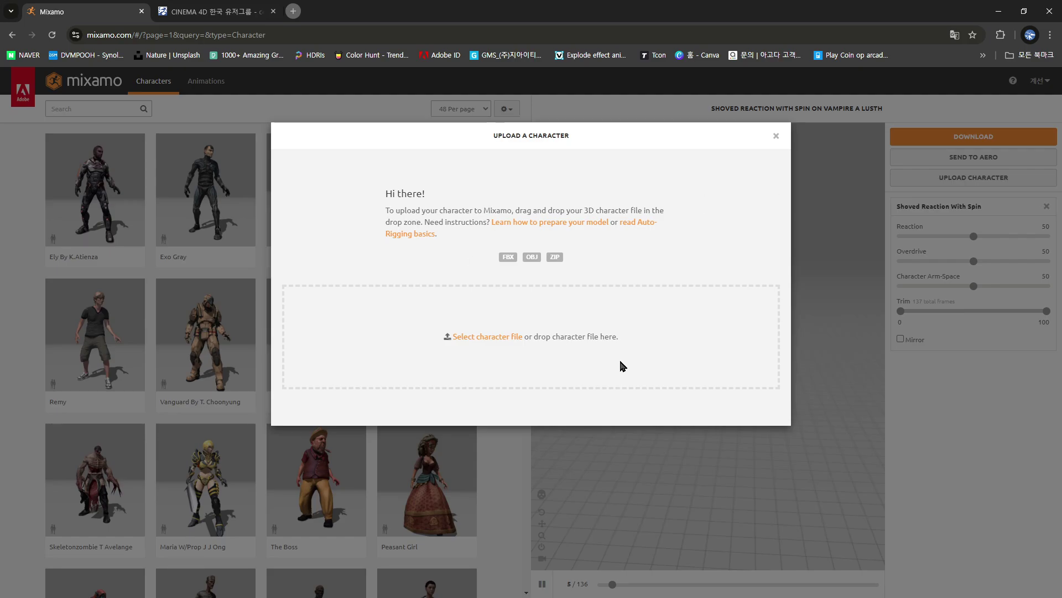
click(487, 336)
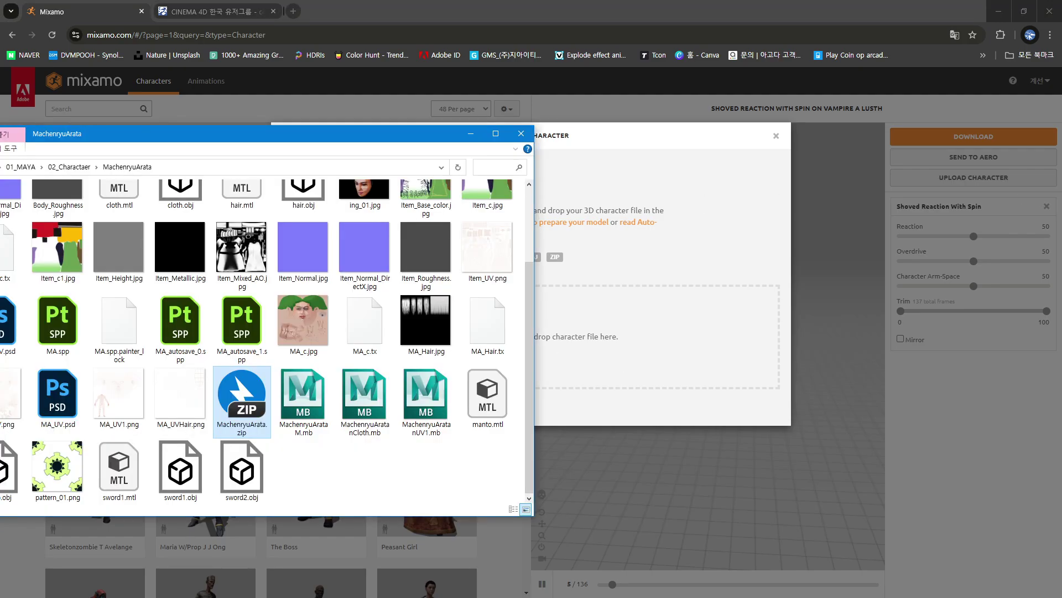
drag(249, 405, 569, 343)
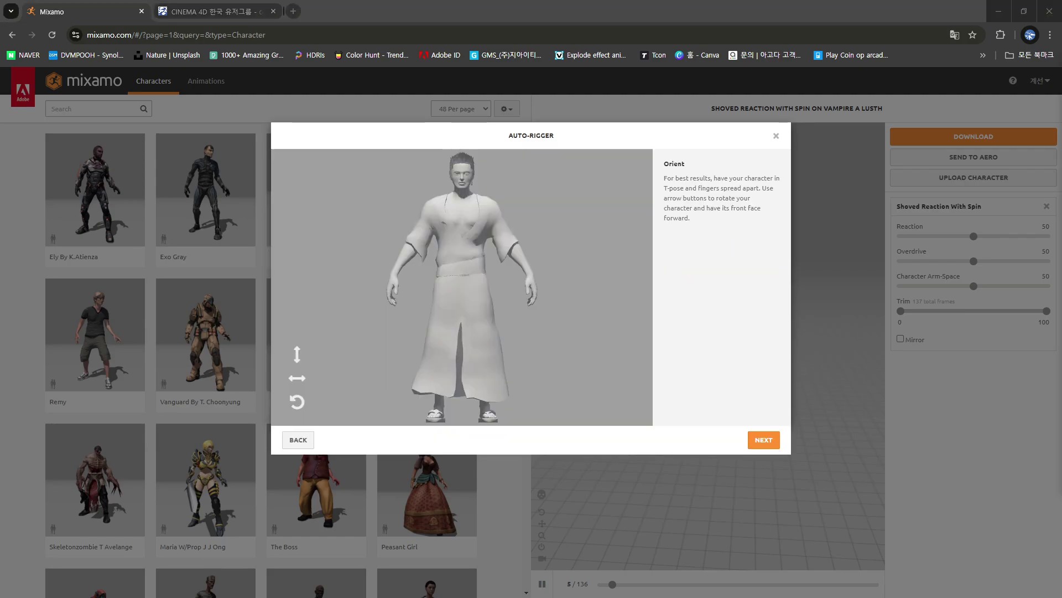
click(767, 439)
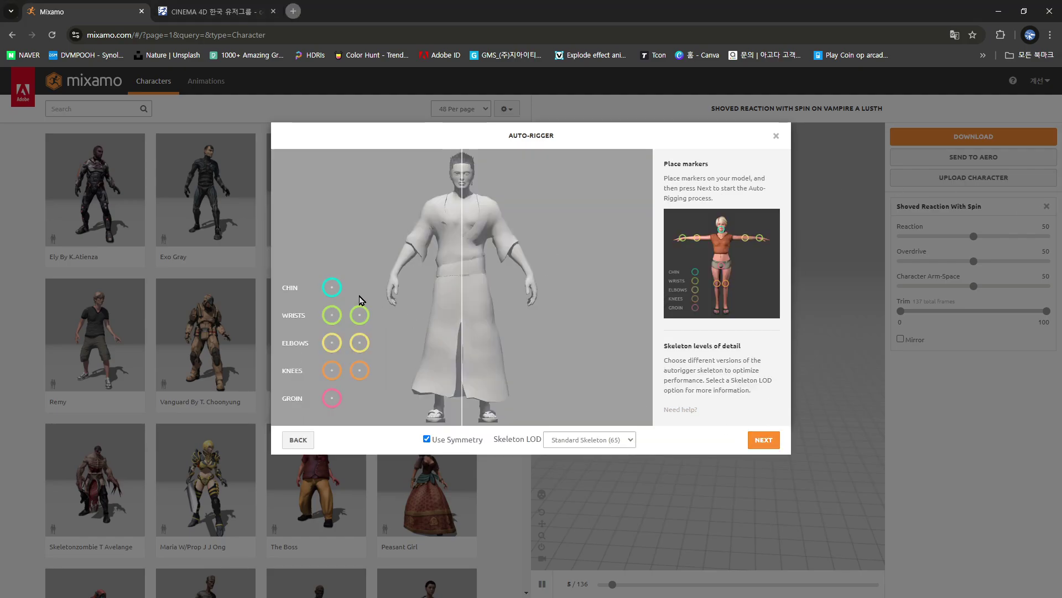
- Place Chin, Wrists, Elbows, Knees and Groin markers on the samurai, nudging the groin marker
drag(332, 287, 464, 192)
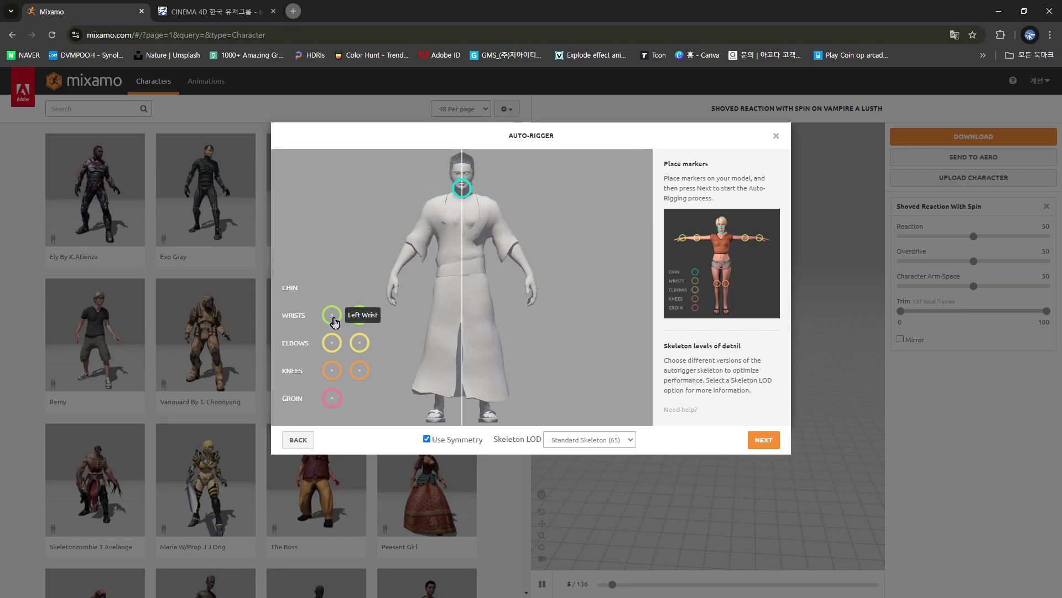
drag(332, 315, 394, 275)
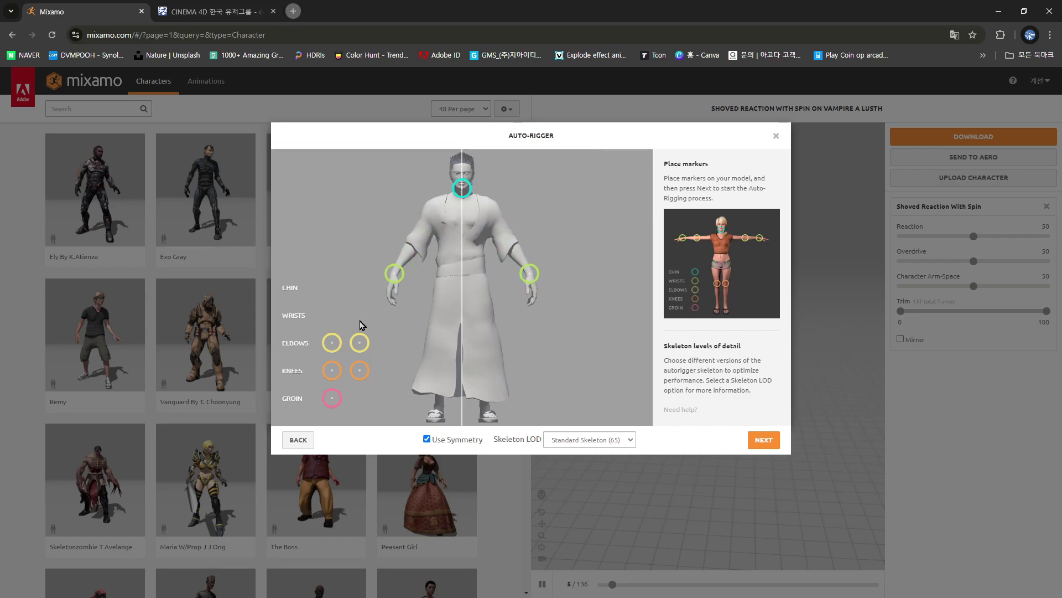
drag(332, 343, 415, 248)
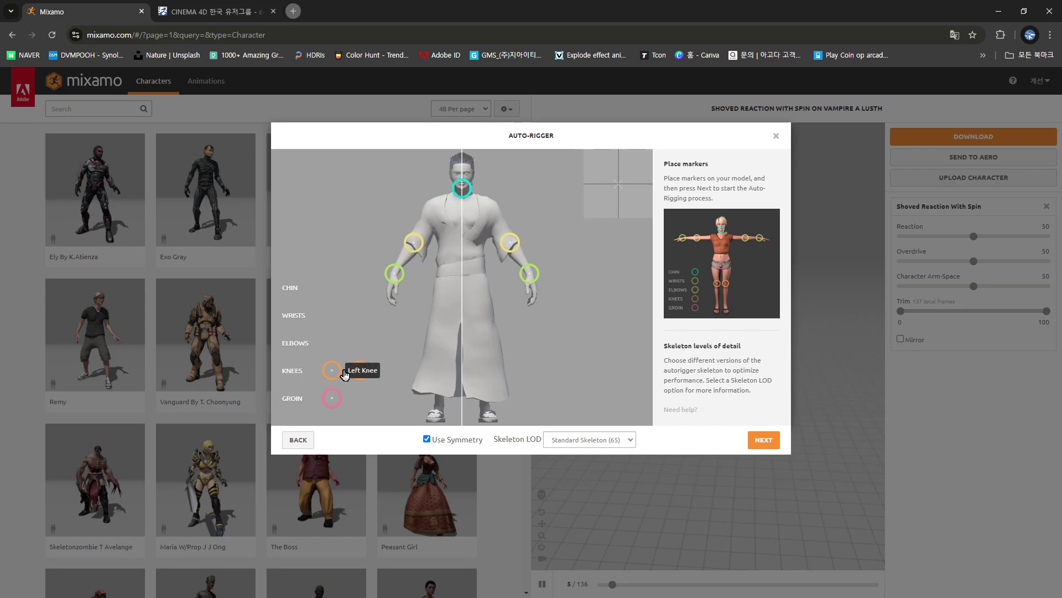
drag(334, 375, 440, 348)
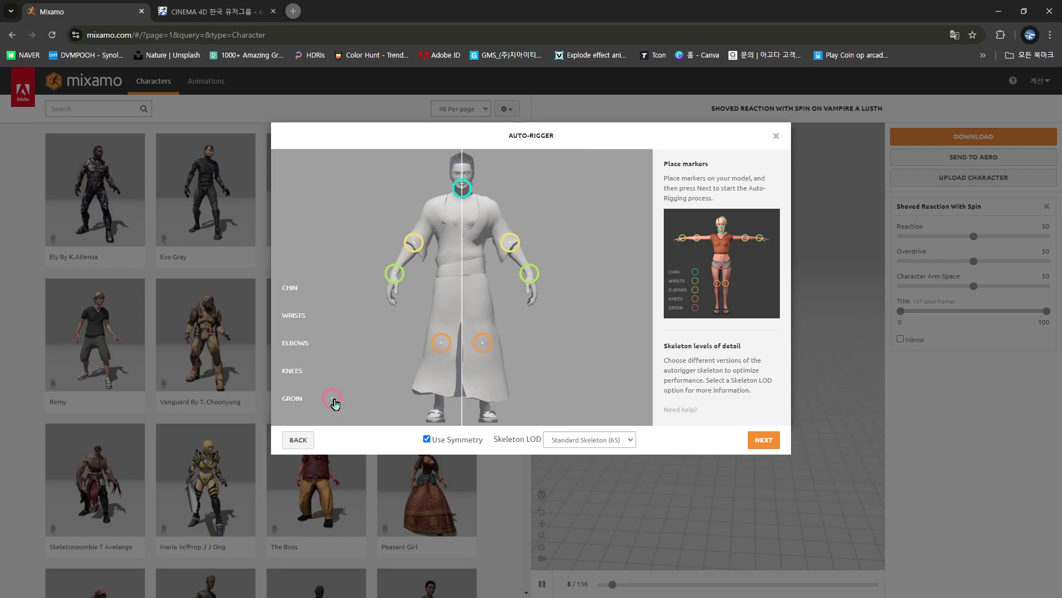
mouse_move(335, 404)
mouse_down()
mouse_move(407, 402)
mouse_move(394, 337)
mouse_move(462, 287)
mouse_move(464, 297)
mouse_up()
drag(465, 296, 463, 296)
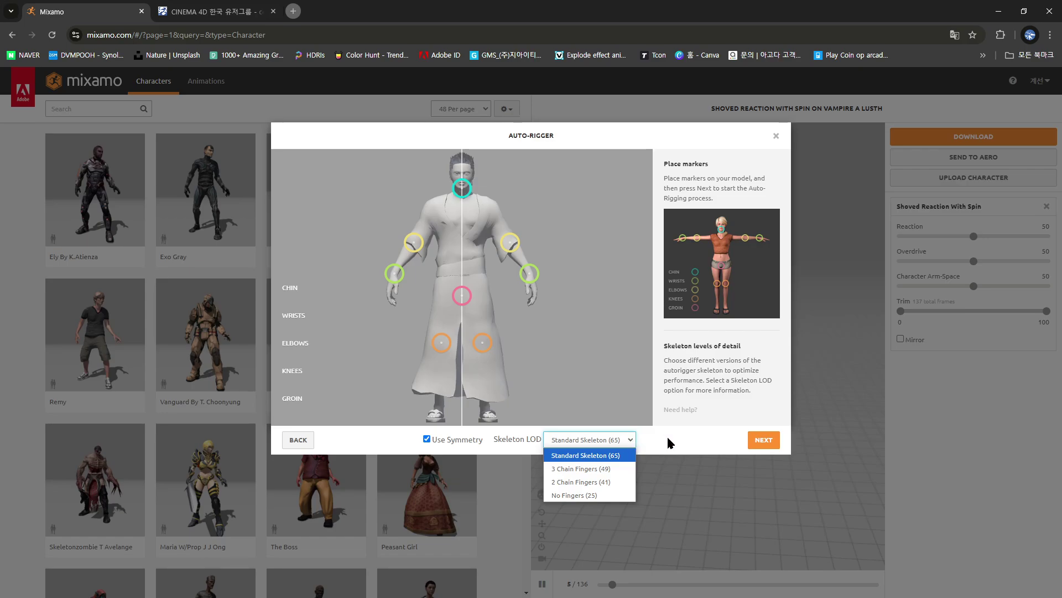
- Run auto-rigging with the placed markers and orbit the Review preview from several angles
click(771, 444)
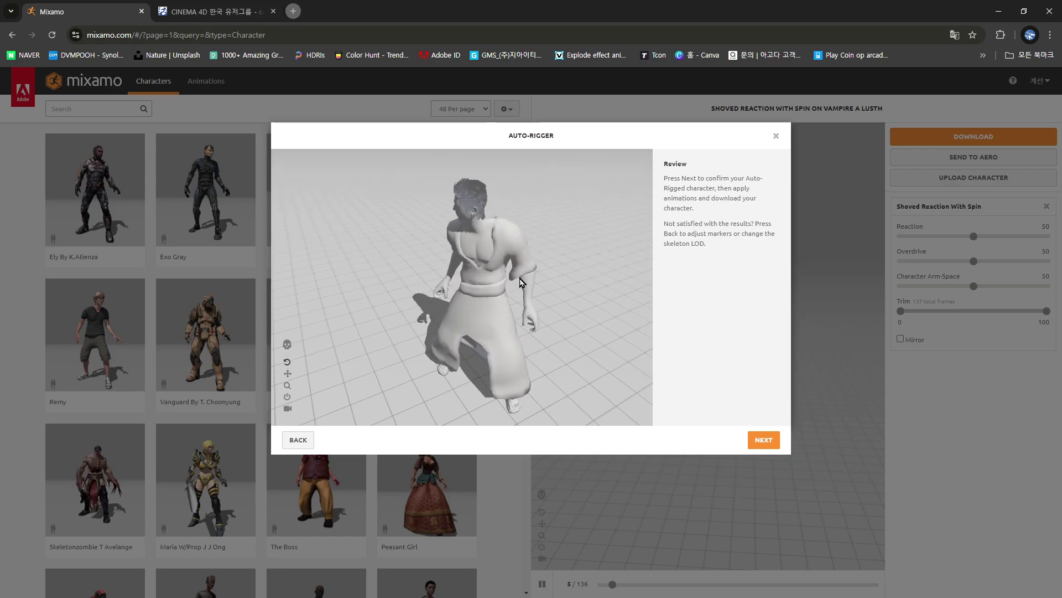
right_click(805, 273)
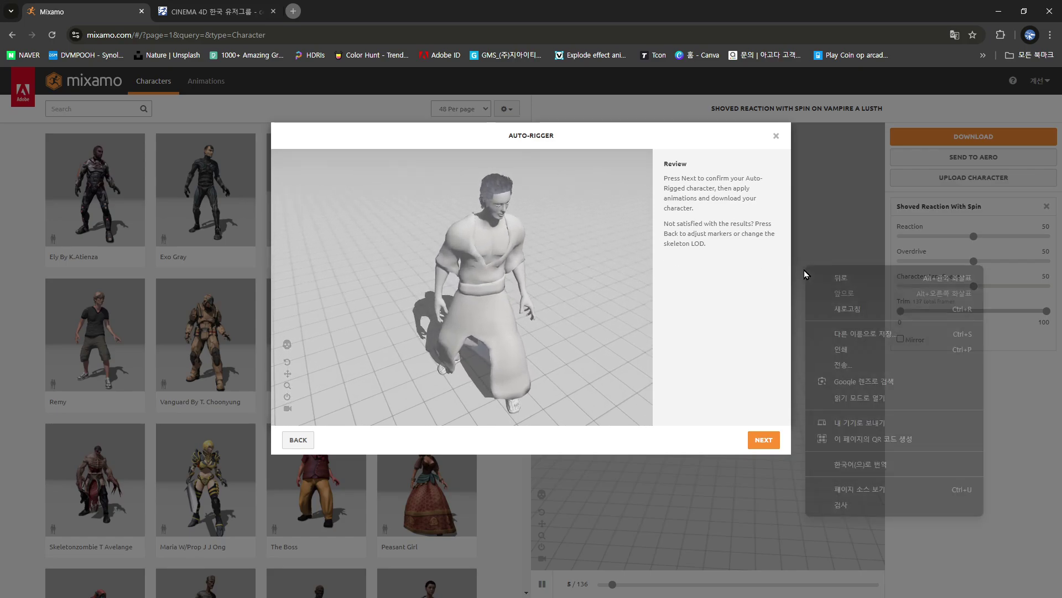
key(Escape)
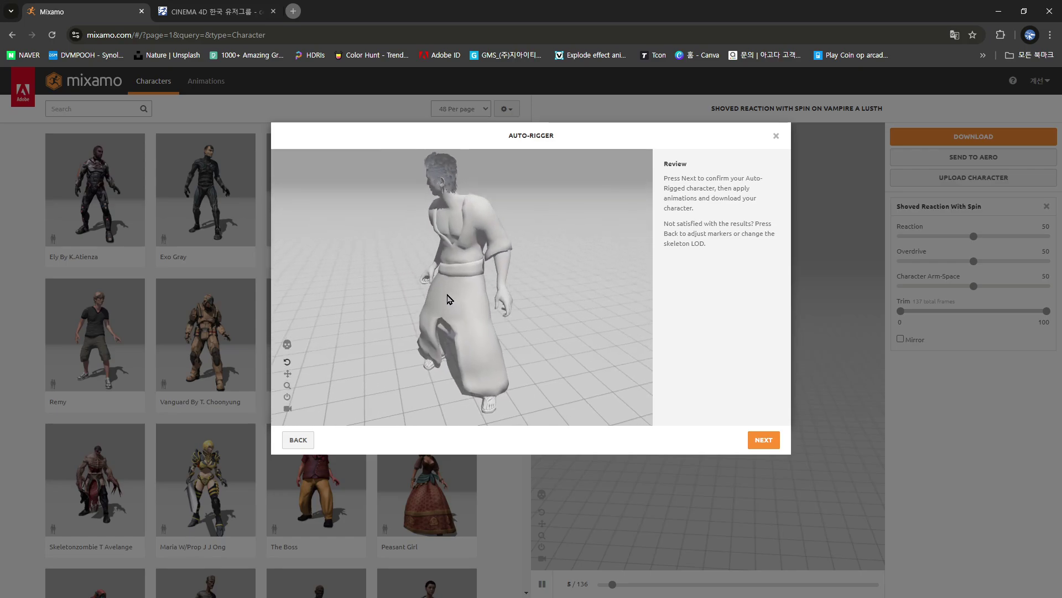
mouse_move(456, 299)
mouse_down()
mouse_move(478, 255)
mouse_move(476, 302)
mouse_move(455, 265)
mouse_up()
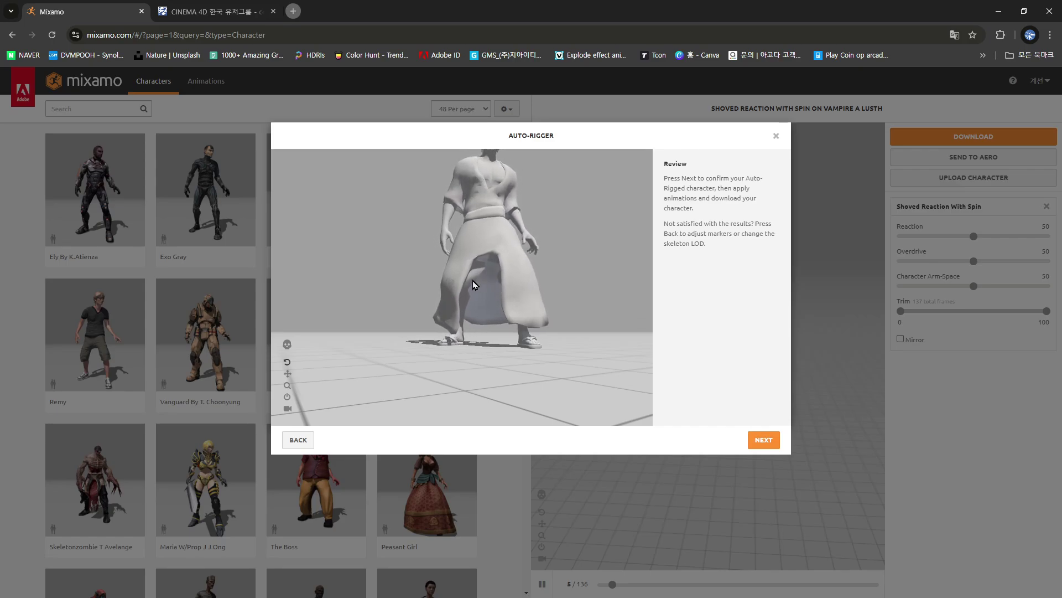
drag(472, 281, 463, 295)
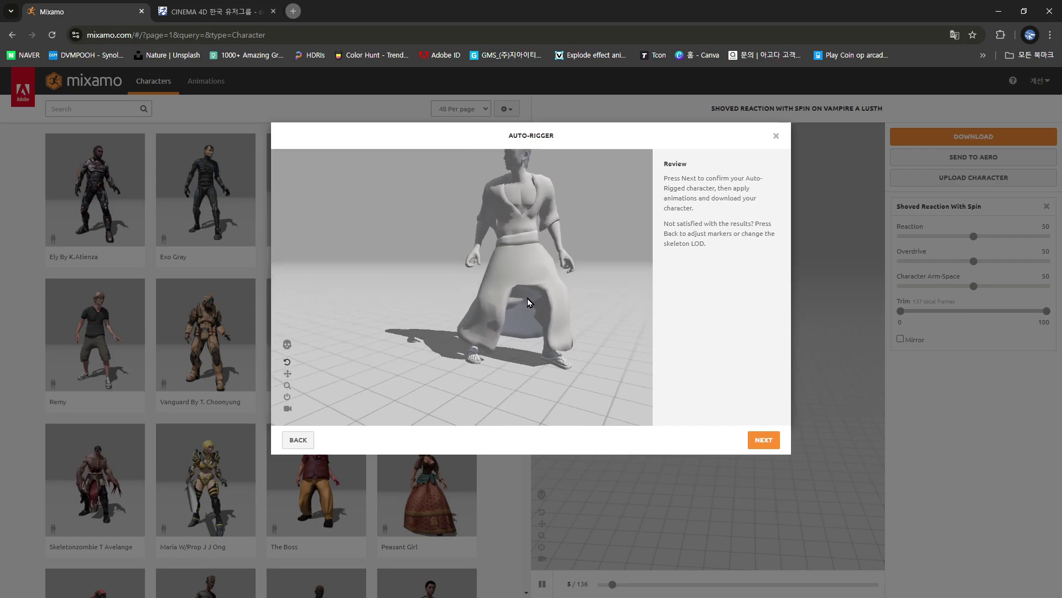
mouse_move(548, 274)
mouse_down()
mouse_move(479, 292)
mouse_move(474, 308)
mouse_move(486, 314)
mouse_move(476, 300)
mouse_move(410, 319)
mouse_move(327, 311)
mouse_move(296, 329)
mouse_move(518, 317)
mouse_move(429, 317)
mouse_move(462, 308)
mouse_move(510, 315)
mouse_up()
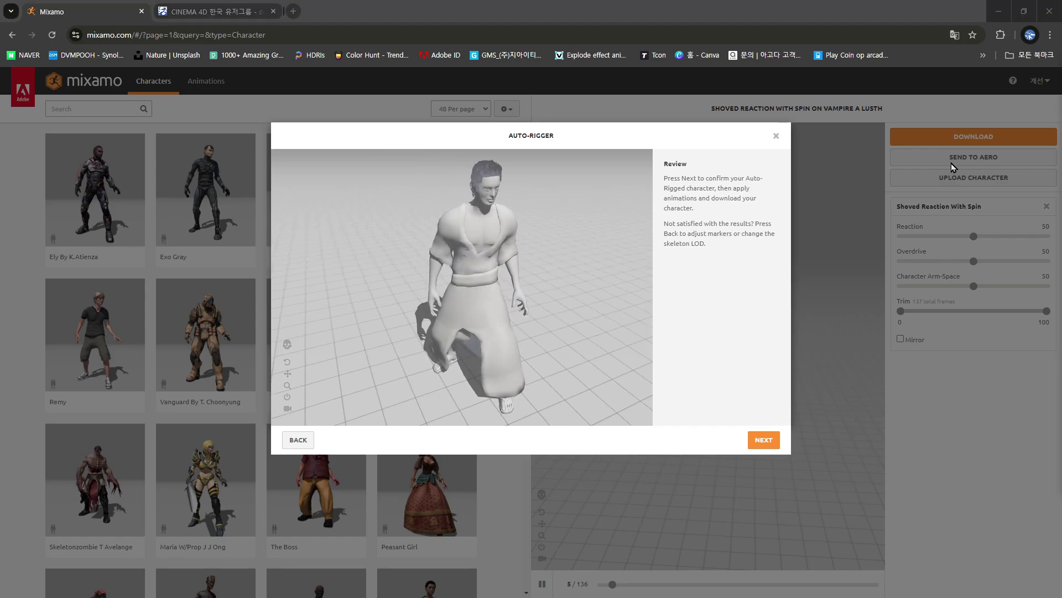
- Accept the rigged samurai, confirm replacing the previous character, and go to Animations
click(764, 441)
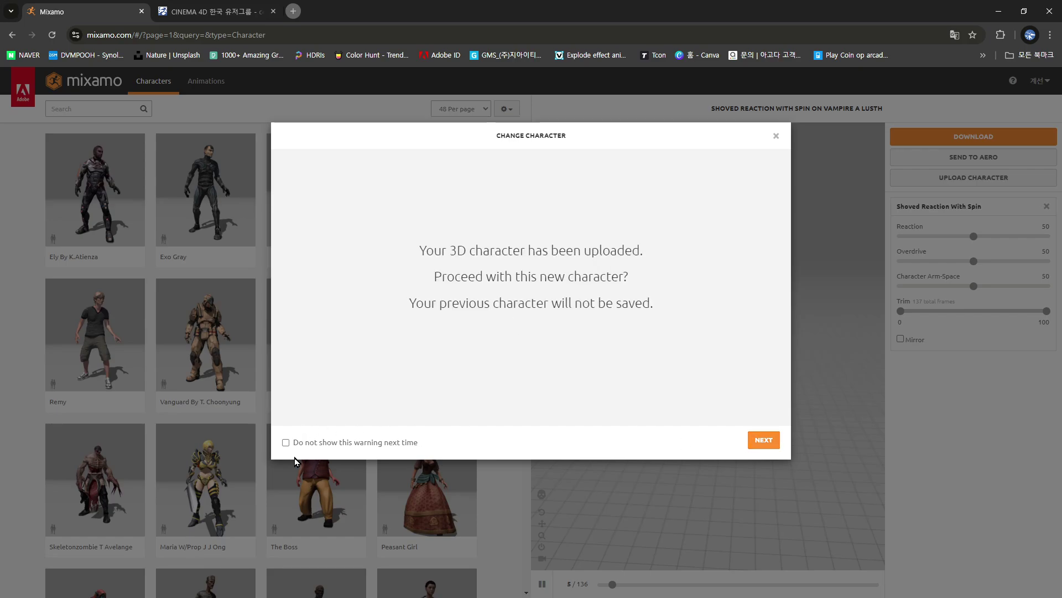
click(772, 446)
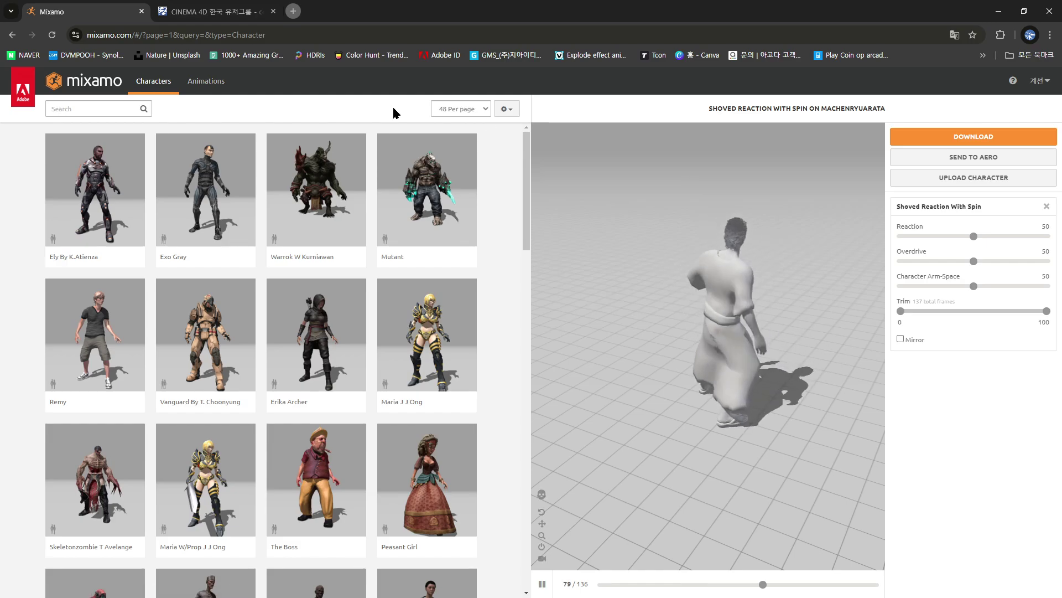
click(219, 83)
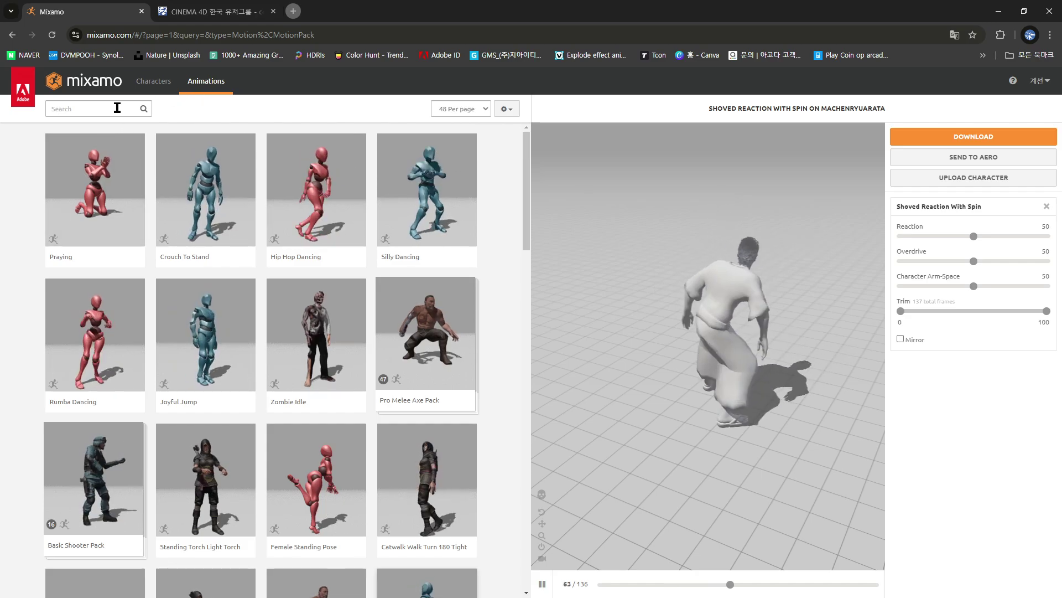
- Search animations for 'ord' and preview the Sheathing Sword animation on the samurai
click(118, 108)
text(sw)
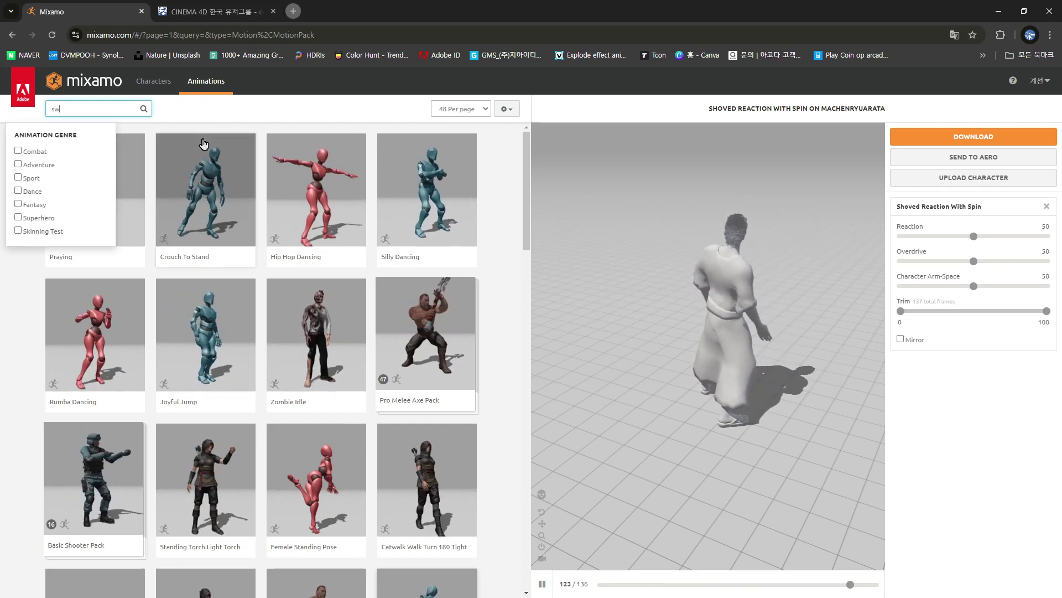
text(ord)
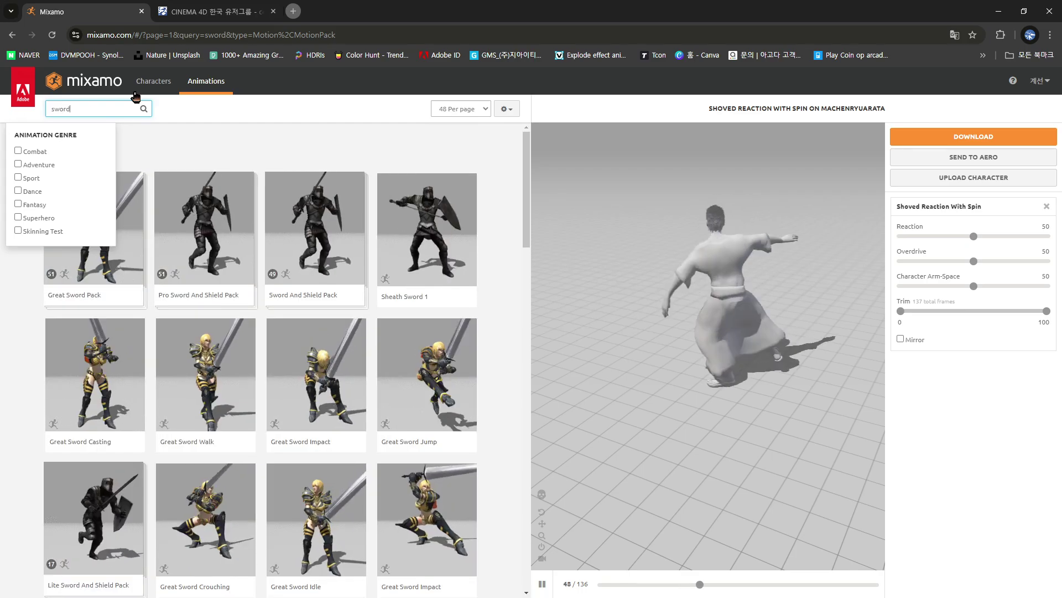
click(234, 148)
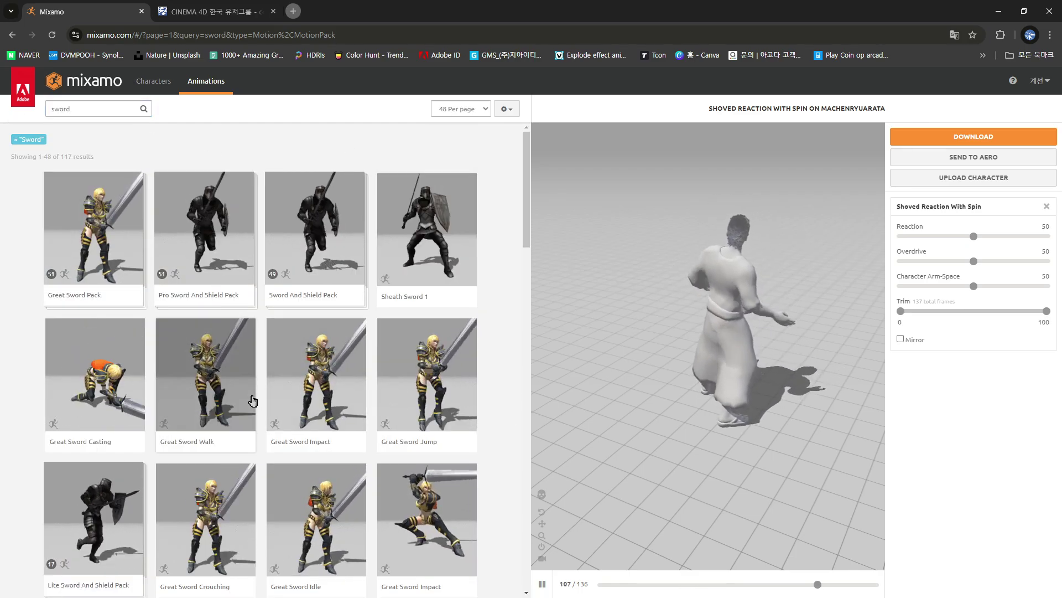
scroll(303, 446, down, 5)
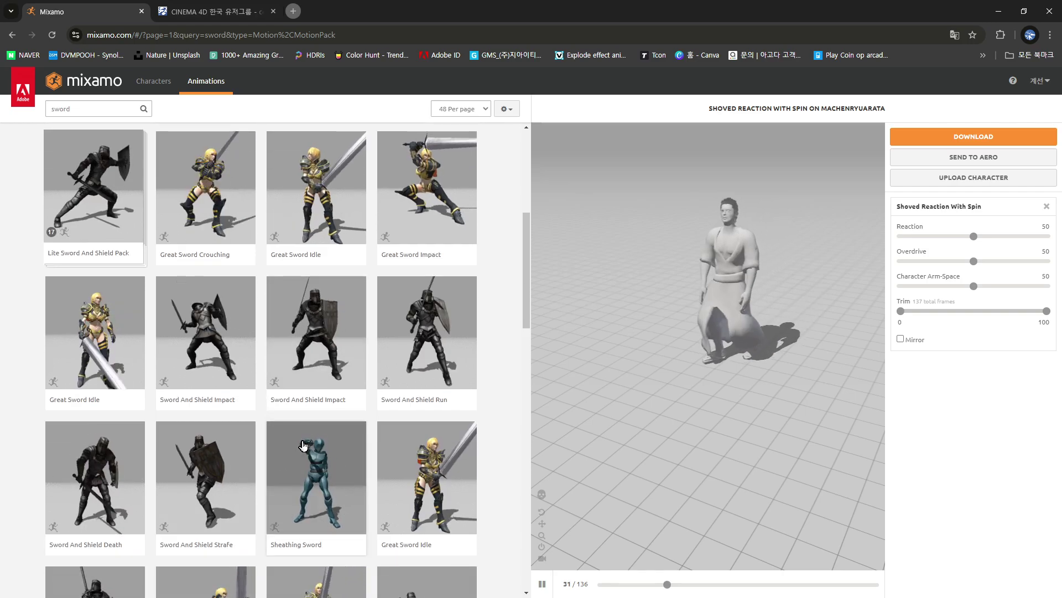
scroll(303, 445, down, 5)
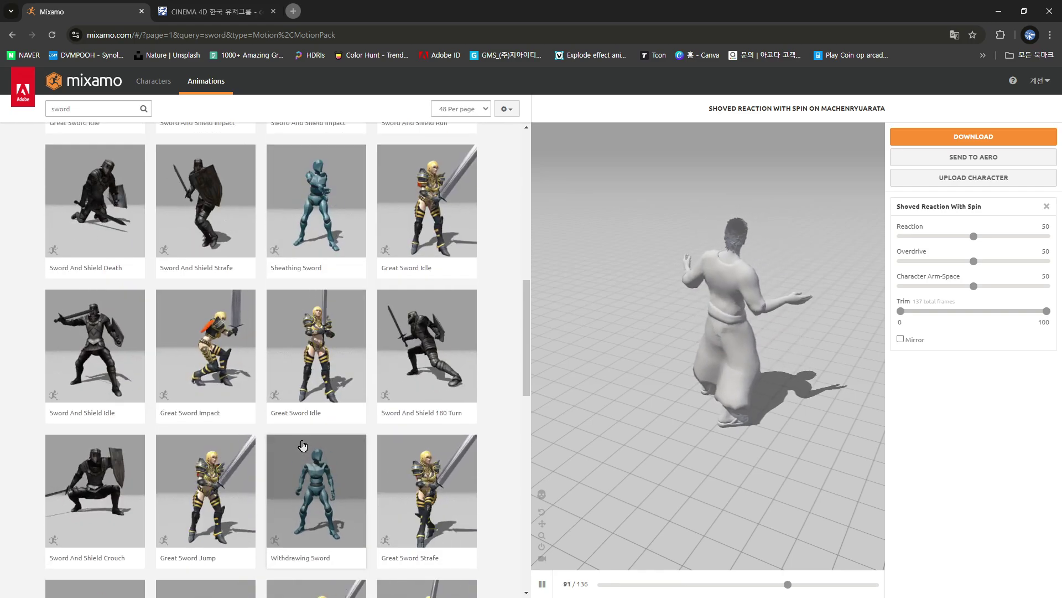
scroll(303, 446, down, 3)
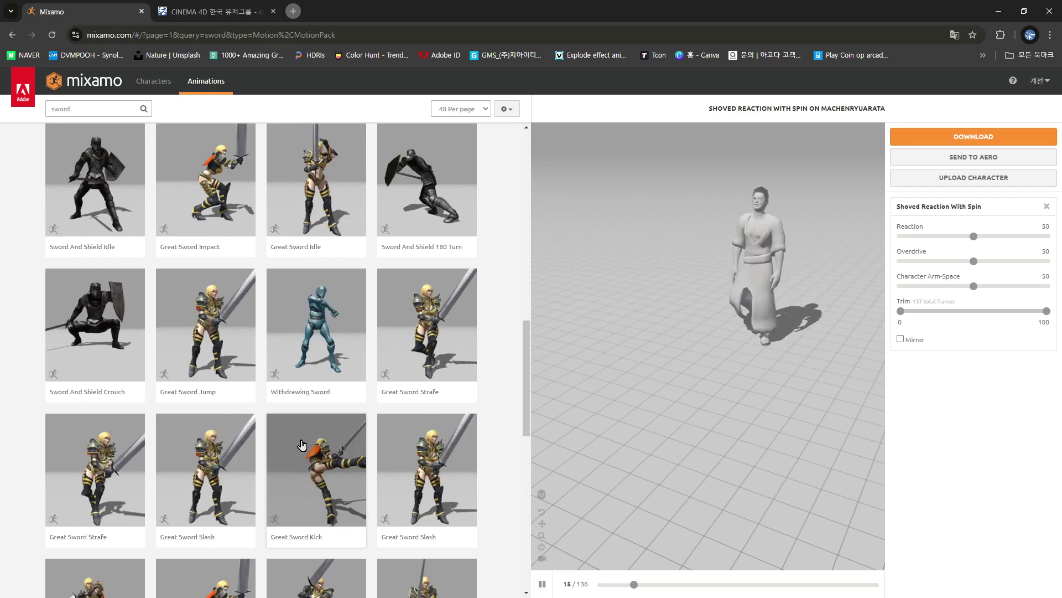
scroll(303, 446, up, 3)
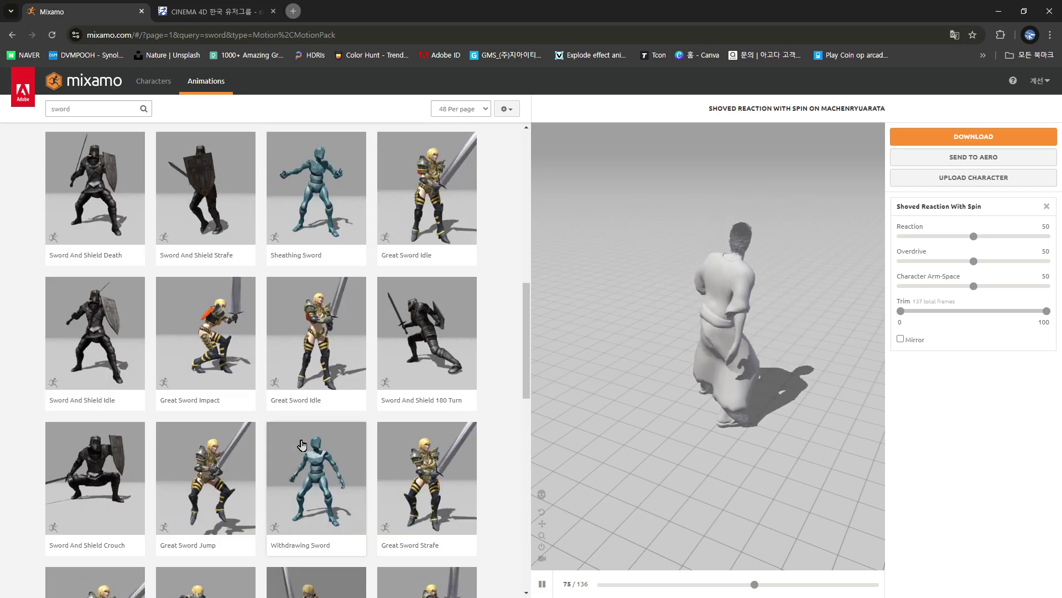
scroll(302, 437, up, 3)
click(326, 355)
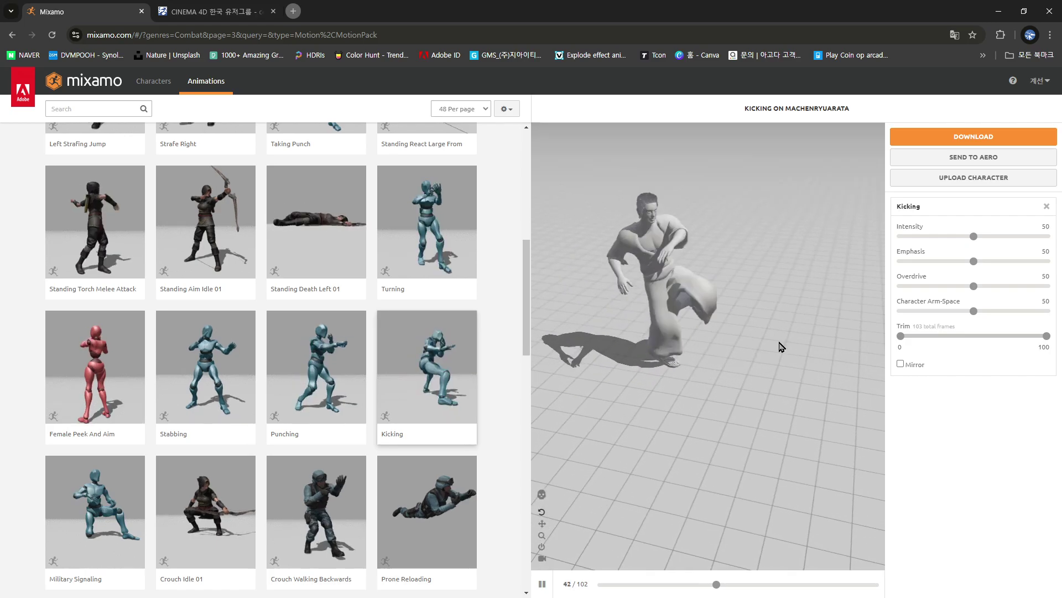
- Remove the Combat genre filter and search the animation library for 't'
drag(780, 347, 708, 327)
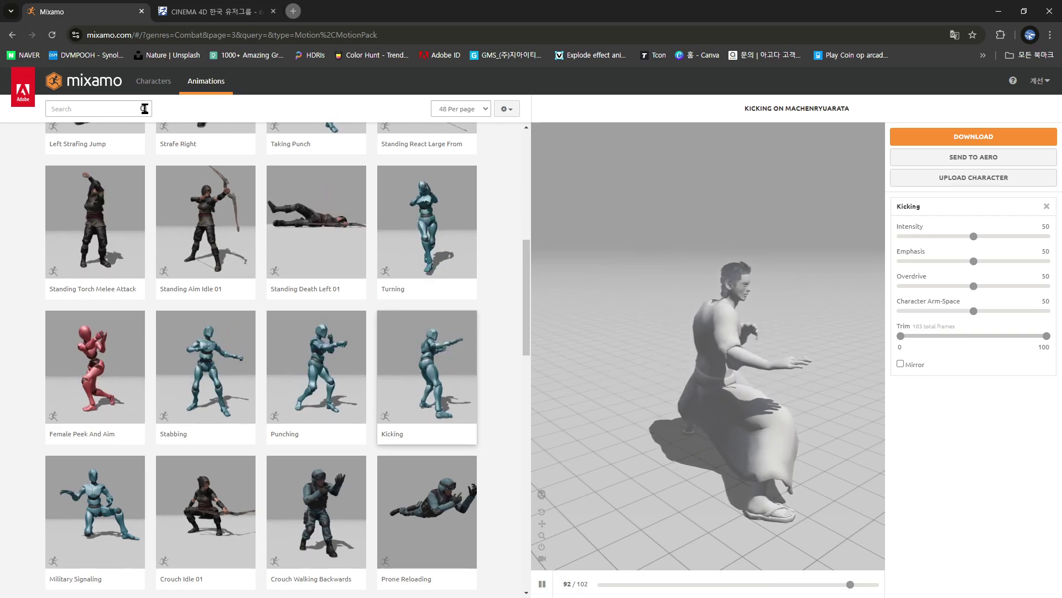
click(99, 107)
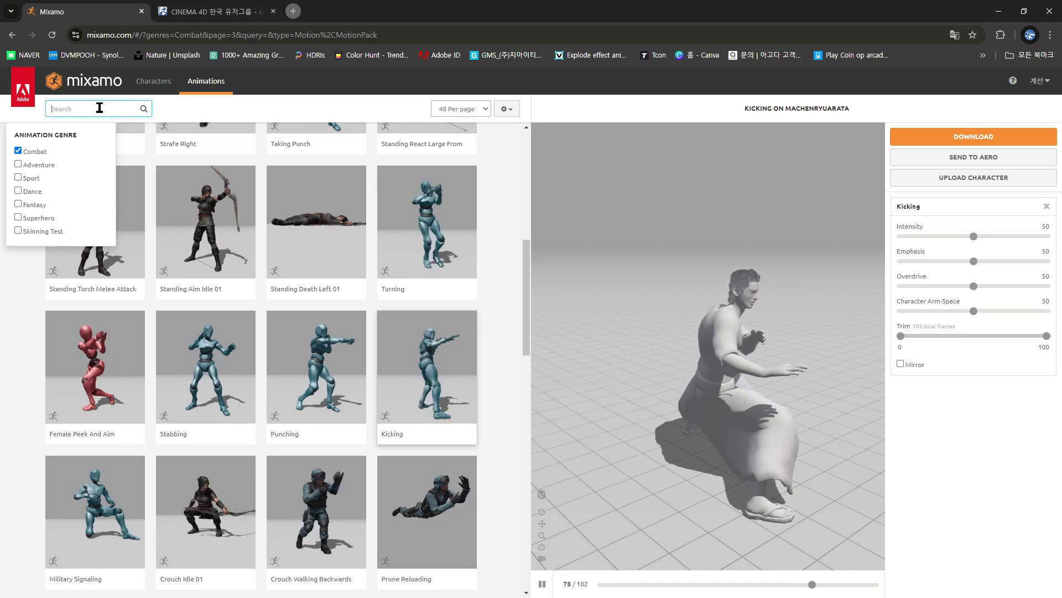
click(17, 151)
text(t)
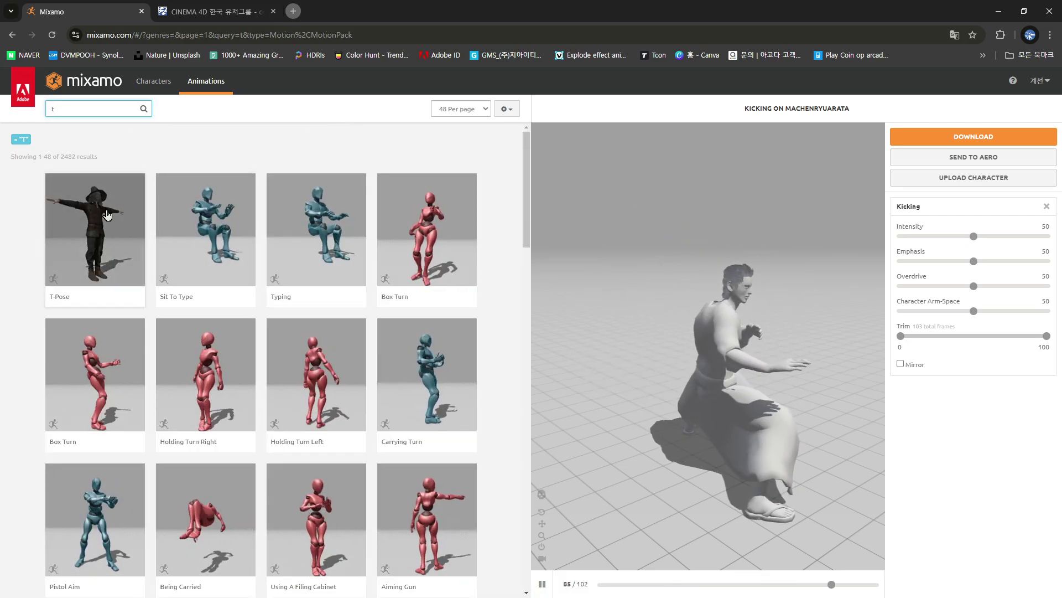
- Apply the T-Pose to the samurai and orbit and zoom the preview to inspect it
click(108, 215)
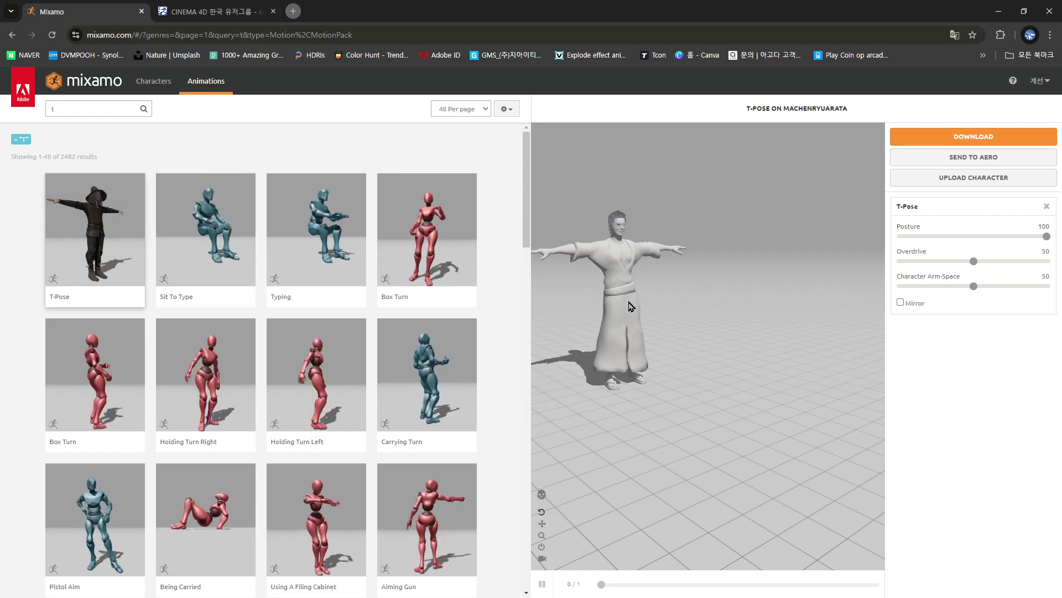
drag(631, 306, 667, 267)
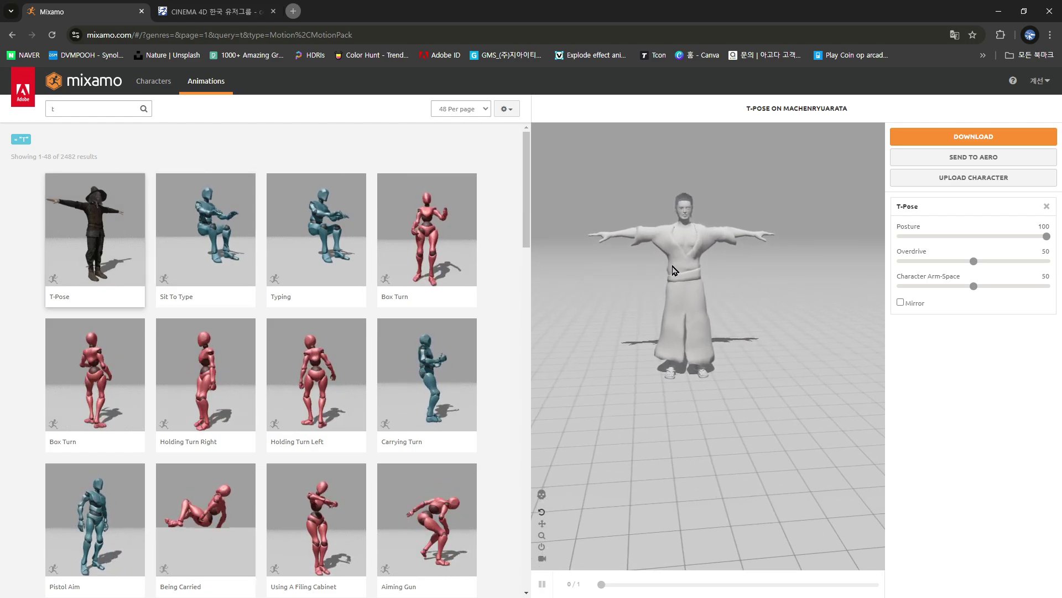
scroll(664, 282, up, 5)
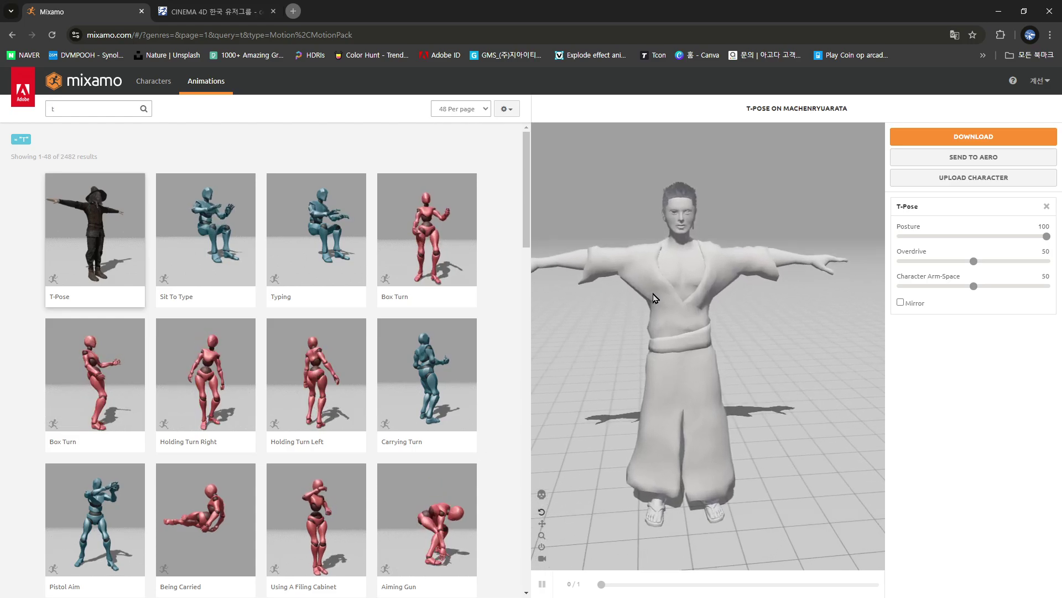
scroll(655, 299, up, 2)
scroll(670, 274, up, 2)
scroll(686, 252, up, 2)
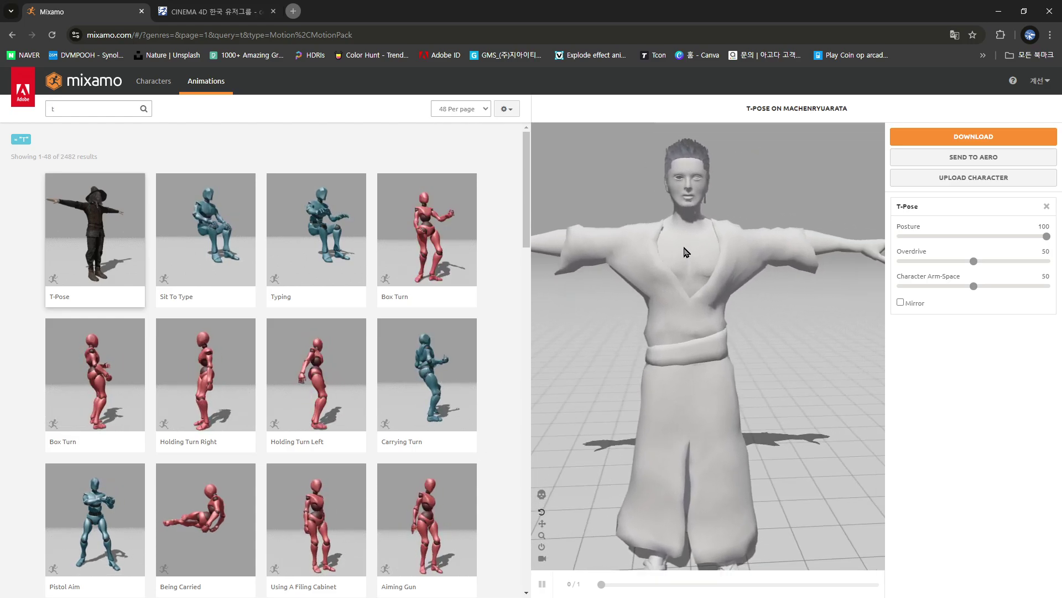
scroll(686, 252, down, 1)
scroll(685, 252, down, 3)
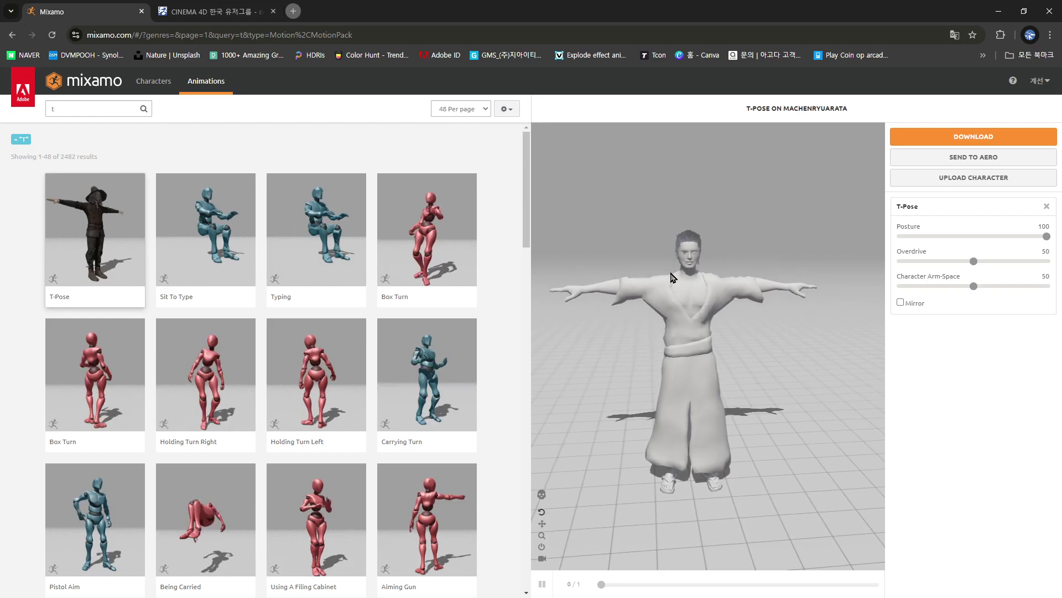
scroll(712, 332, down, 2)
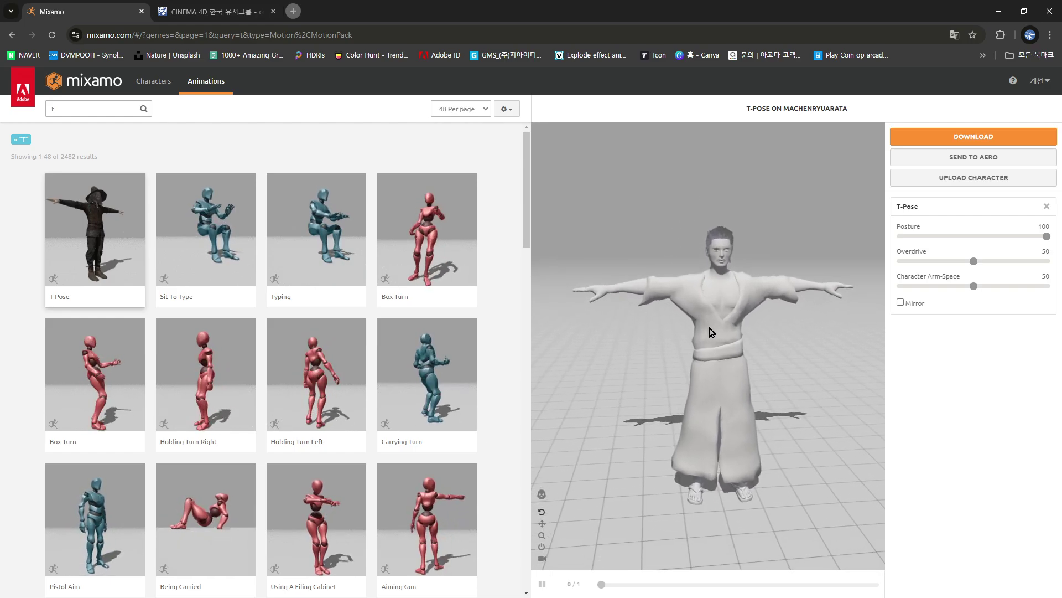
scroll(711, 335, up, 3)
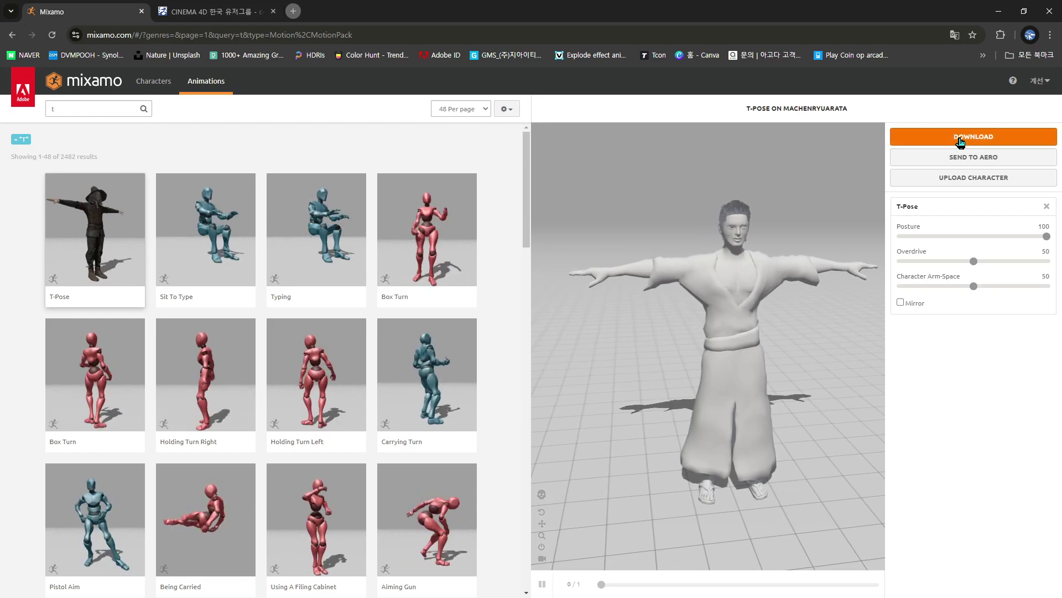
drag(757, 351, 740, 352)
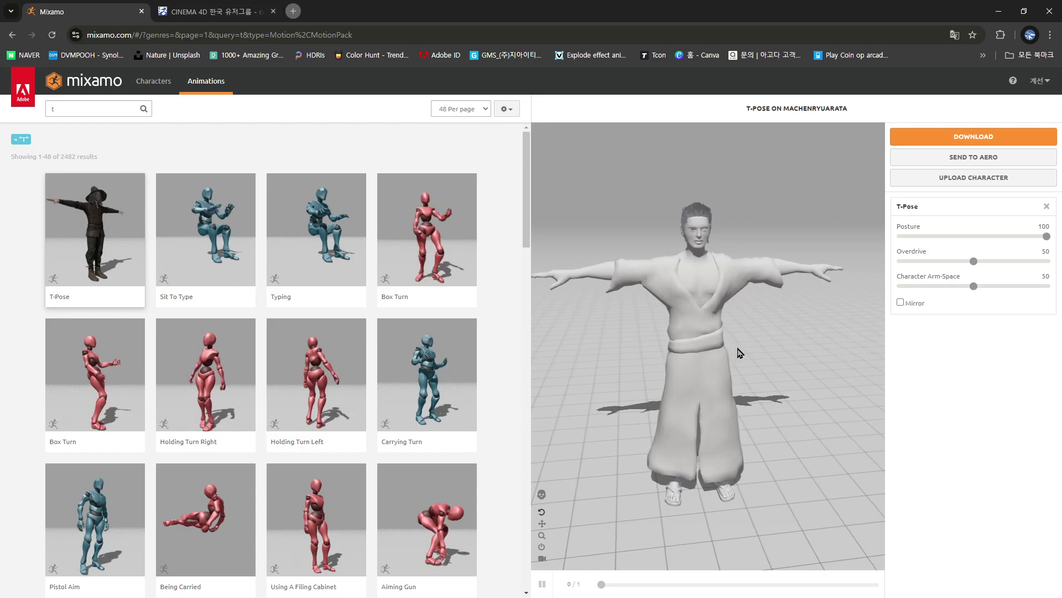
- Download the T-Pose as FBX Binary With Skin at 30 fps, no keyframe reduction
click(947, 138)
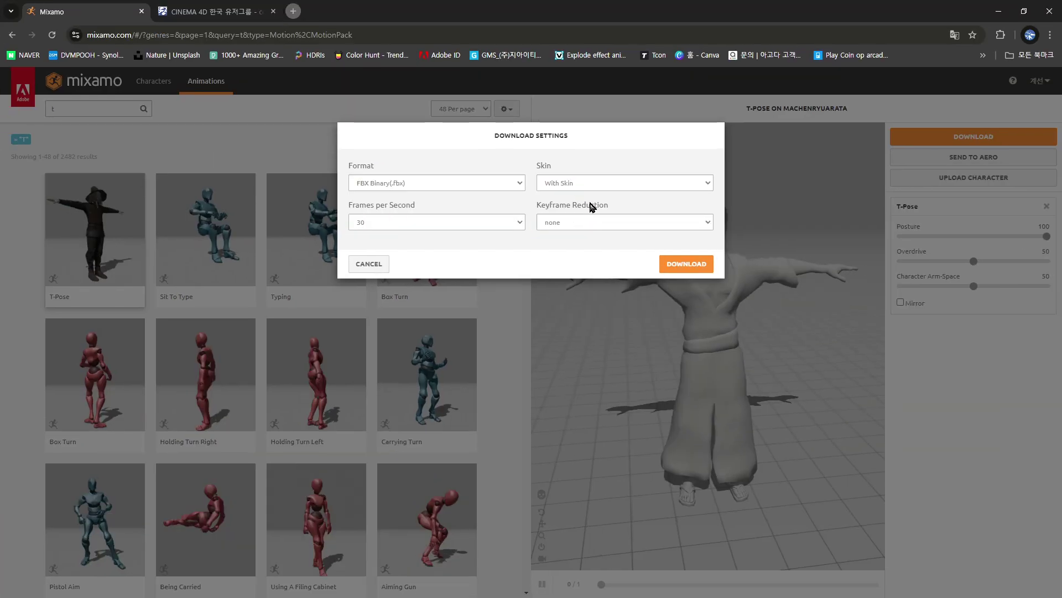
click(625, 183)
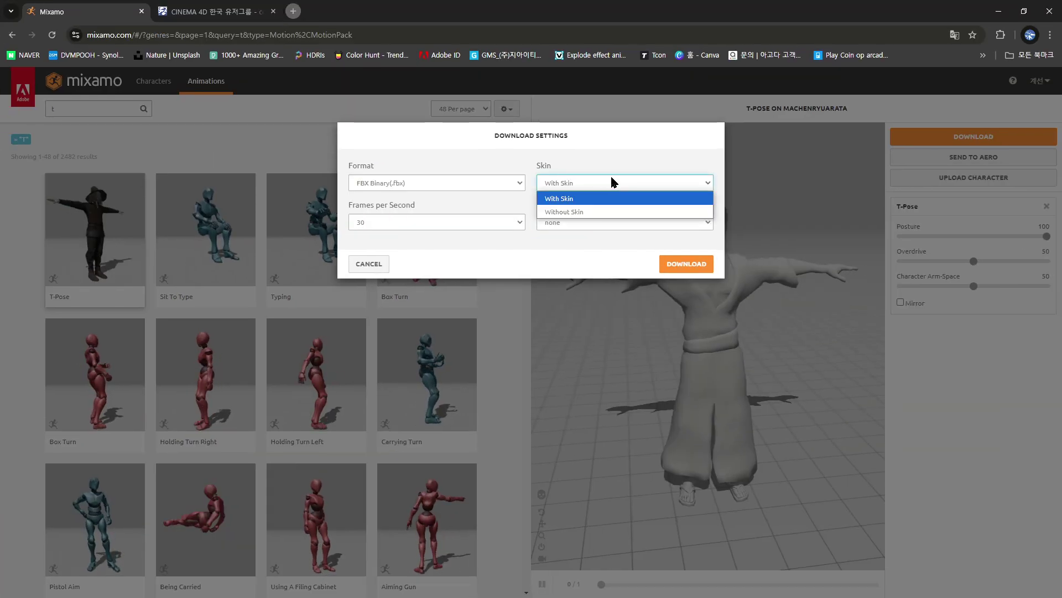
click(612, 181)
click(673, 270)
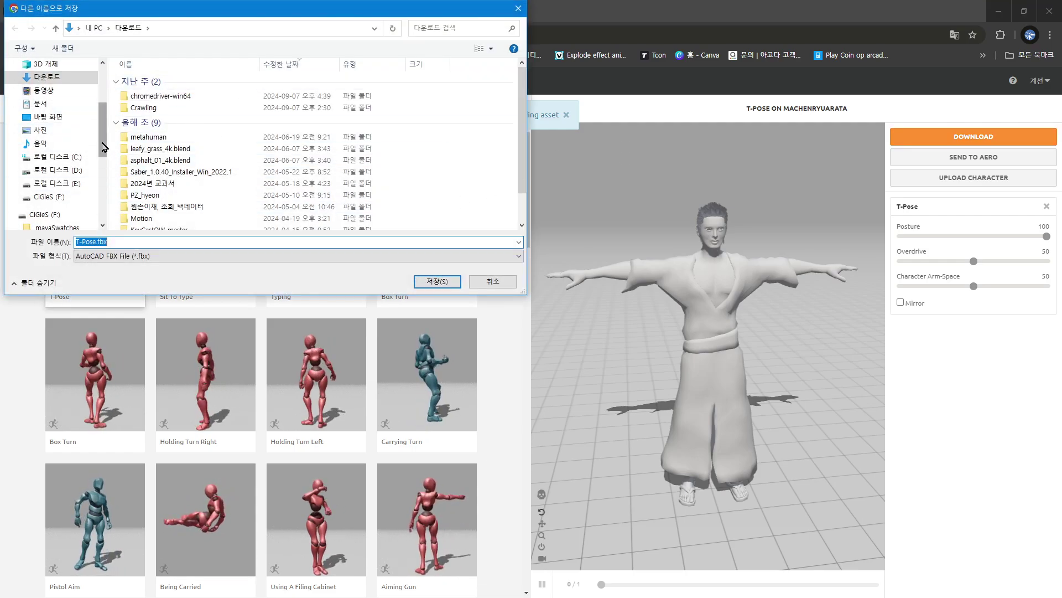
- Save the rigged character as Arata_T-Pose.fbx in F:\01_MAYA\02_Charactaer\MachenryuArata
drag(102, 146, 98, 185)
click(65, 108)
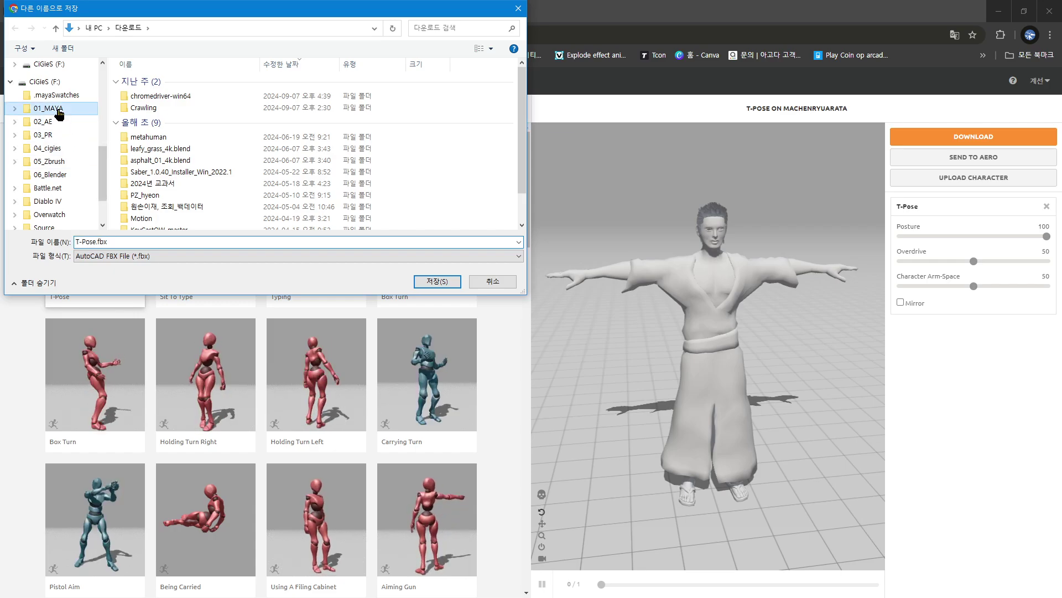
double_click(98, 242)
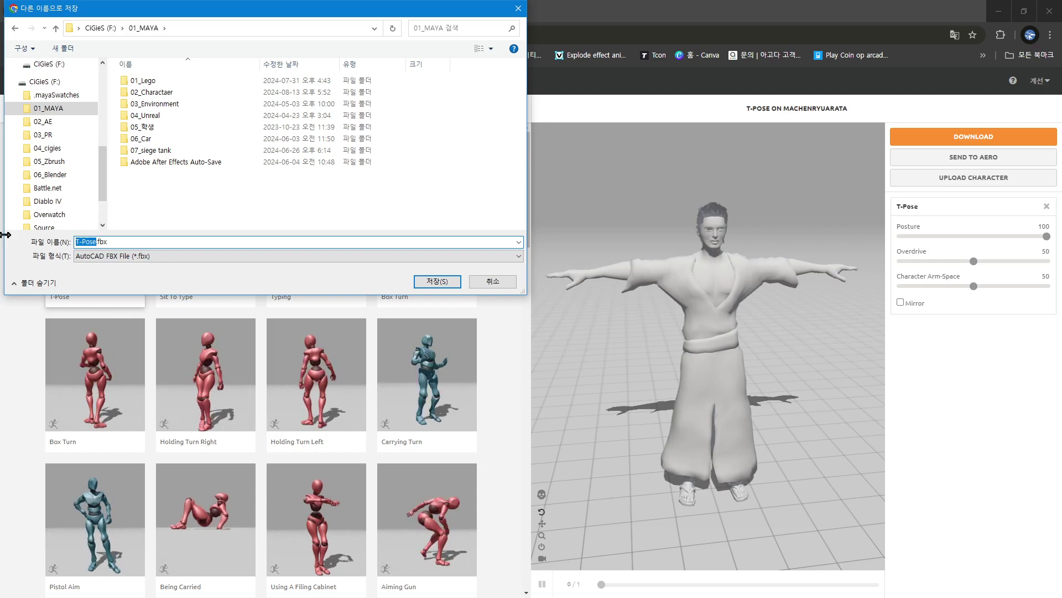
key(Right)
key(Home)
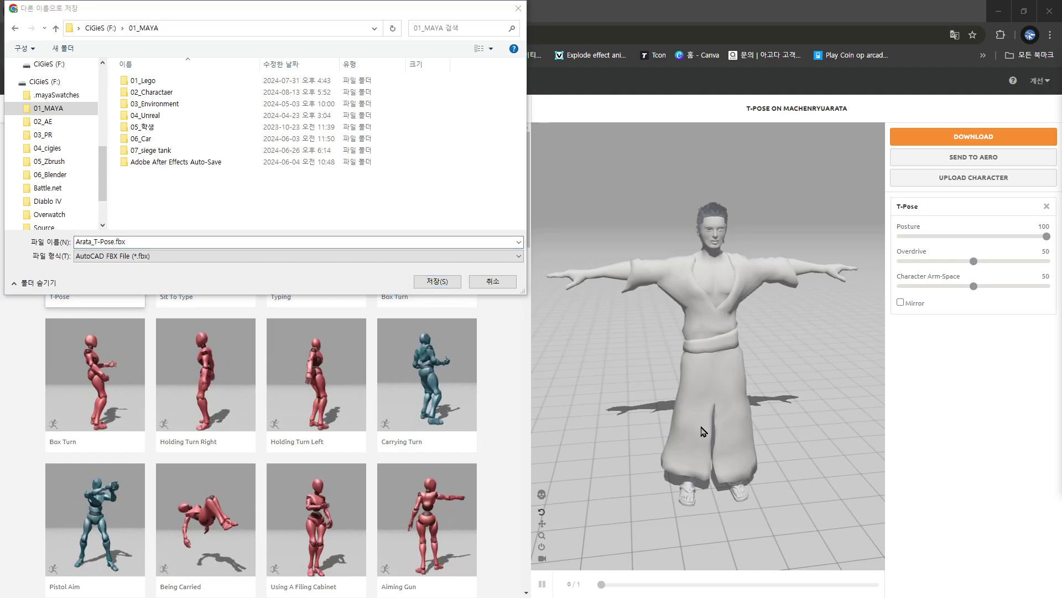
double_click(158, 93)
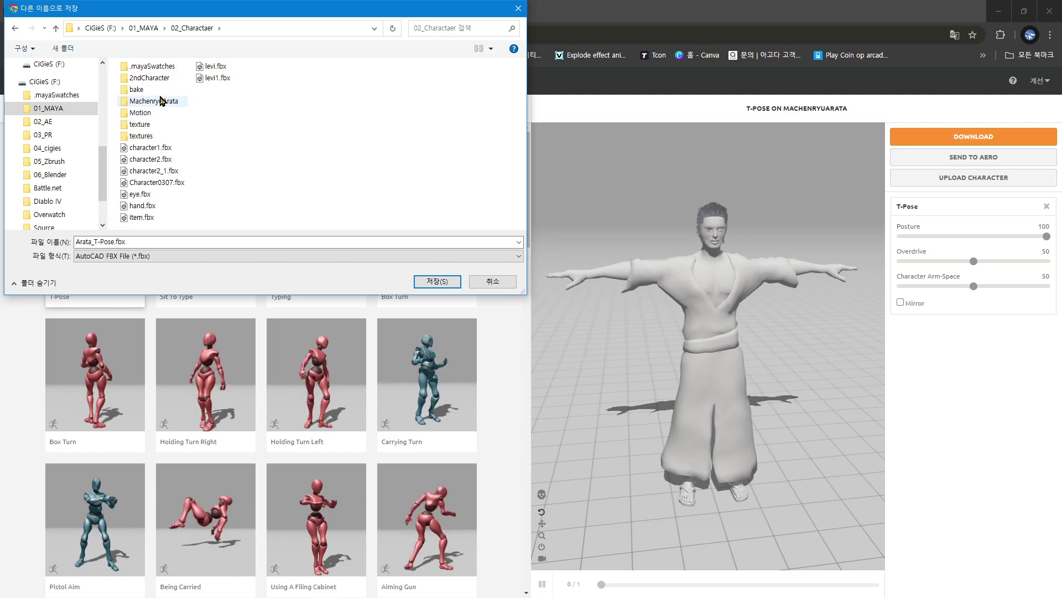
double_click(155, 102)
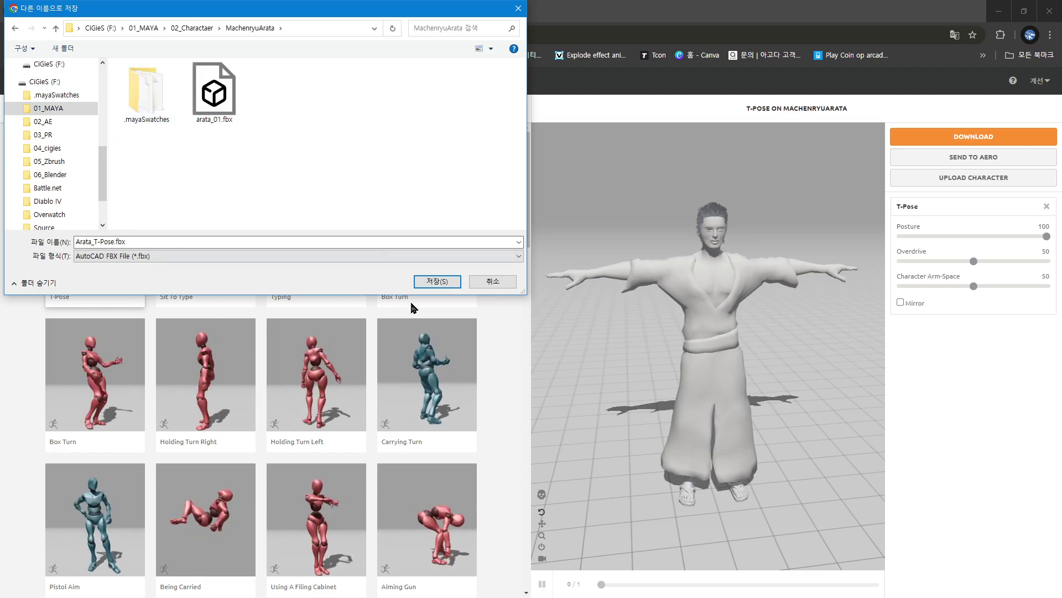
click(437, 281)
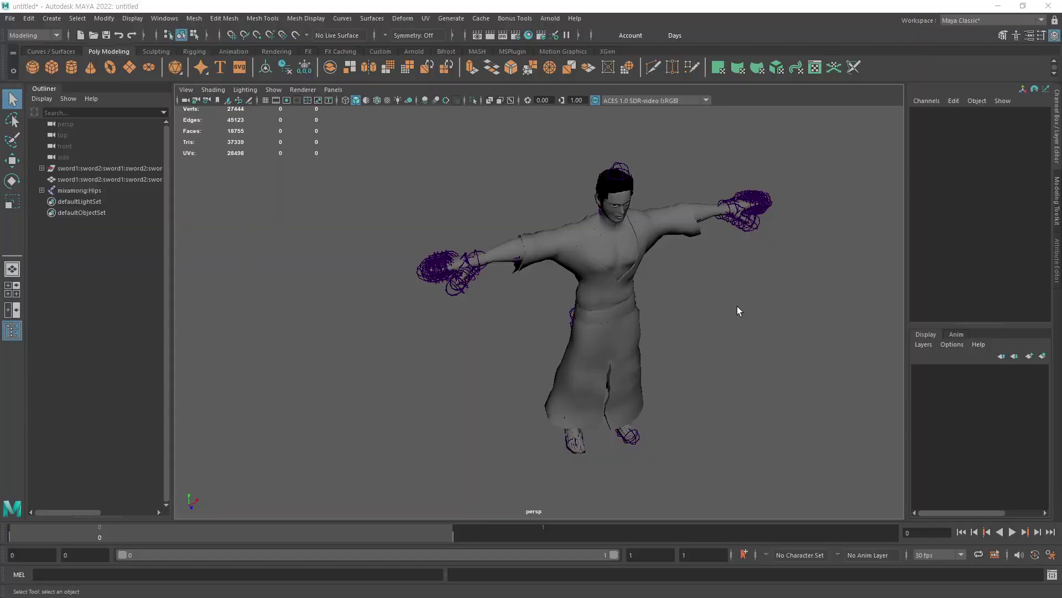
alt+middle_drag(738, 309, 609, 337)
- Rotate the mixamorig:LeftArm joint to test the skinning, then undo back to T-pose
mouse_move(608, 336)
alt+mouse_down()
mouse_move(527, 292)
mouse_move(540, 337)
mouse_move(531, 375)
mouse_move(541, 332)
mouse_move(509, 337)
alt+mouse_up()
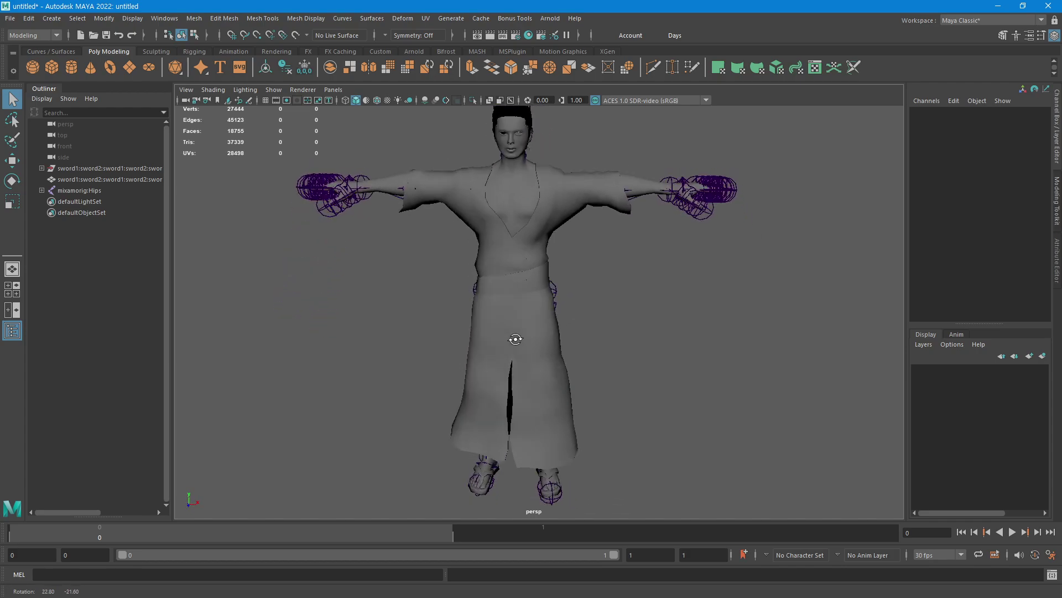
click(606, 210)
key(w)
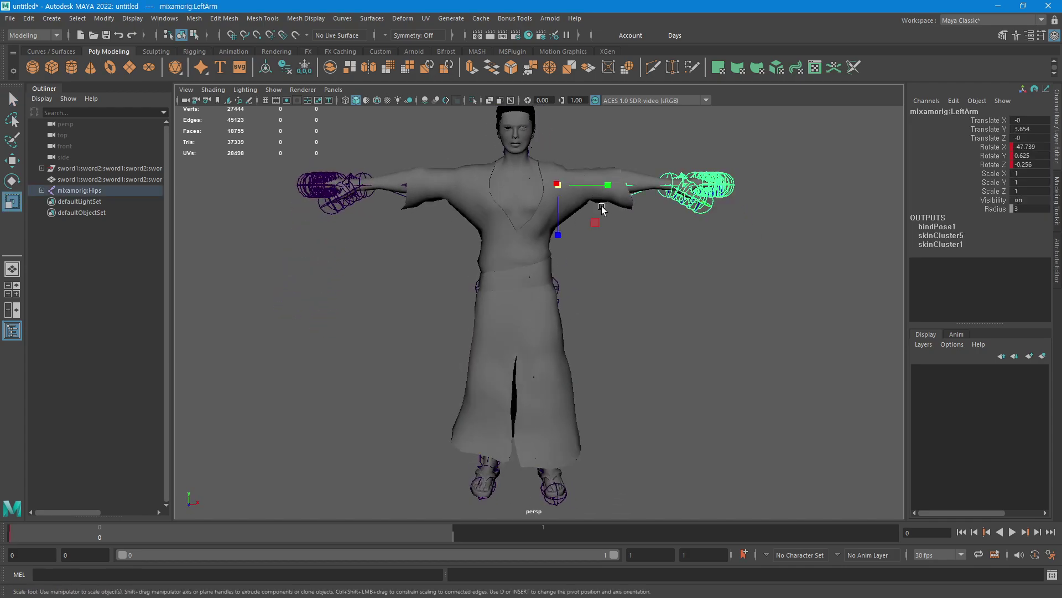
key(e)
mouse_move(611, 183)
mouse_down()
mouse_move(590, 139)
mouse_move(599, 178)
mouse_move(661, 270)
mouse_up()
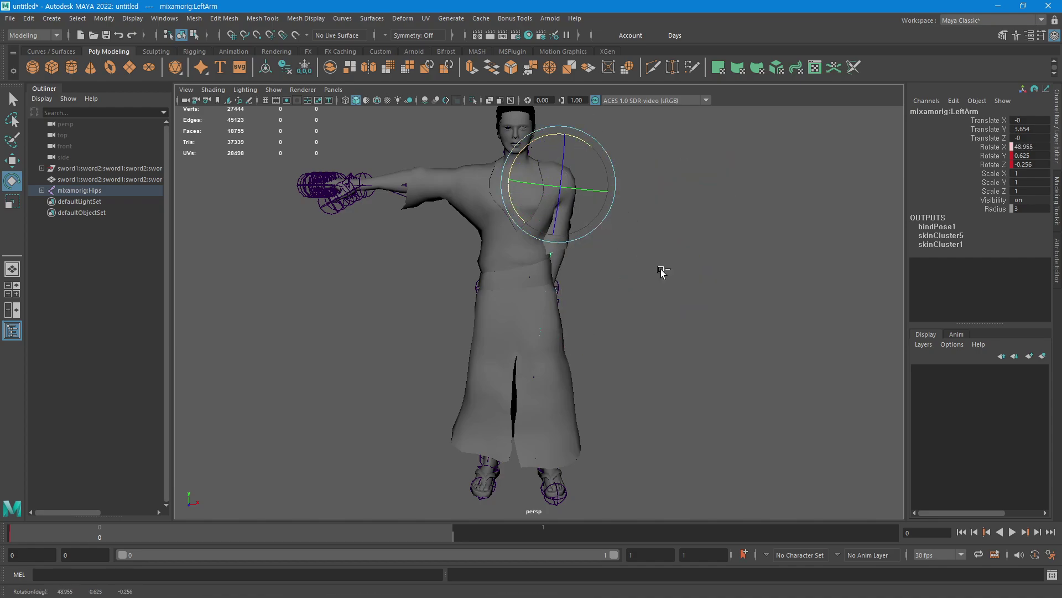
key(ctrl+z)
click(597, 263)
- Cycle the viewport through wireframe, smooth shaded, textured and scene-lit display modes
mouse_move(598, 264)
alt+mouse_down()
mouse_move(571, 268)
mouse_move(581, 284)
mouse_move(564, 249)
alt+mouse_up()
key(4)
alt+drag(527, 298, 570, 294)
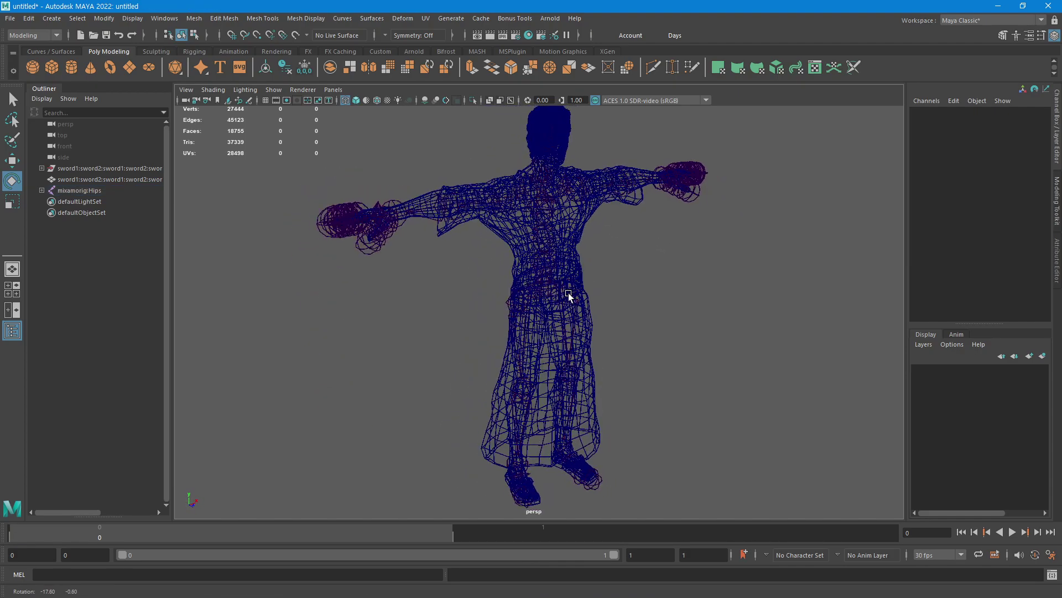
key(5)
key(6)
key(7)
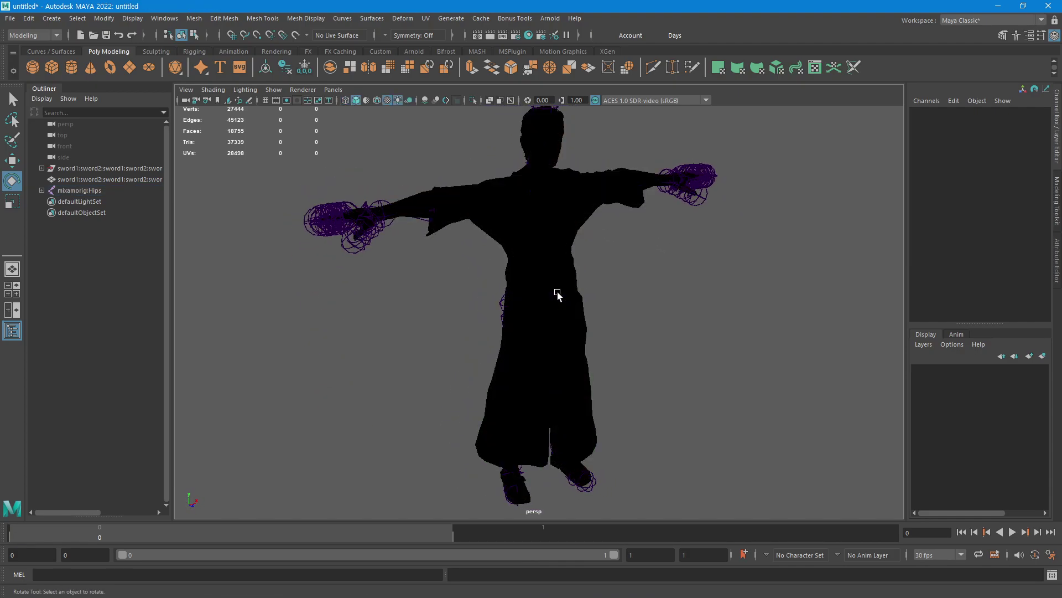